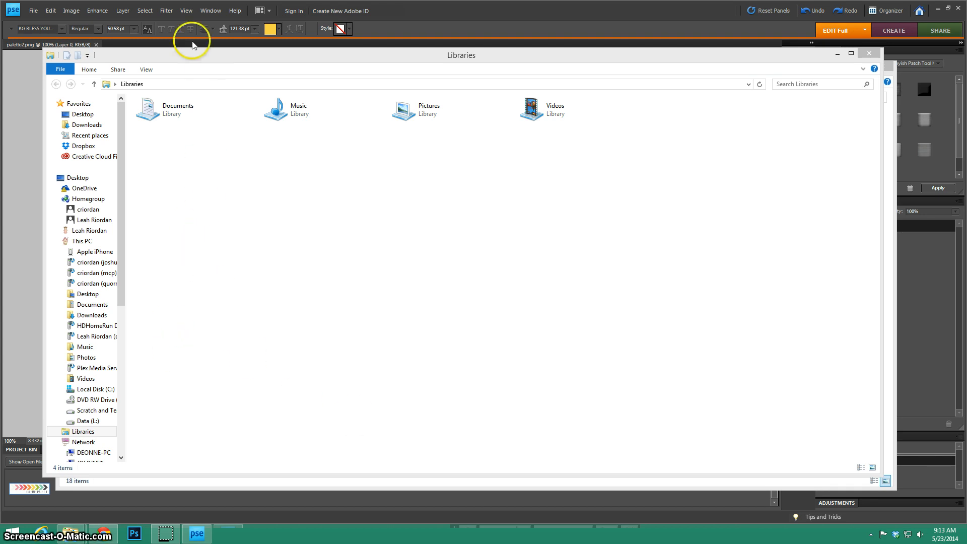
# Open the folder C:\ProgramData\Adobe\Photoshop Elements\8.0\Photo Creations in the file browser.
pyautogui.click(220, 53)
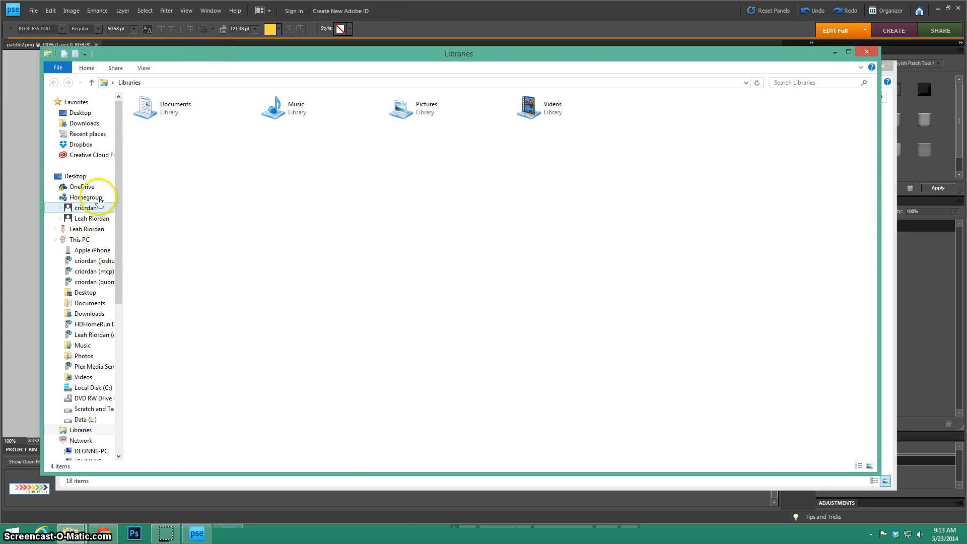
pyautogui.click(90, 387)
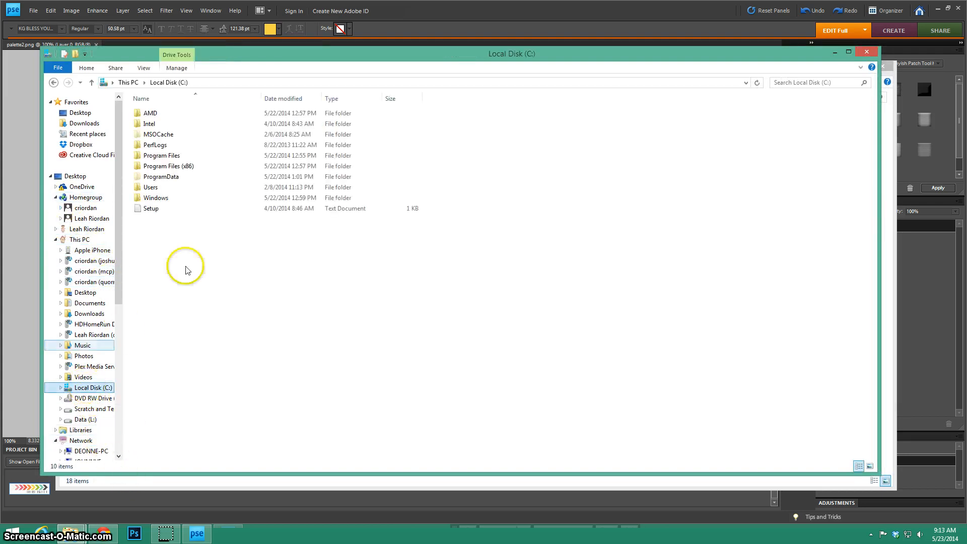
pyautogui.doubleClick(159, 177)
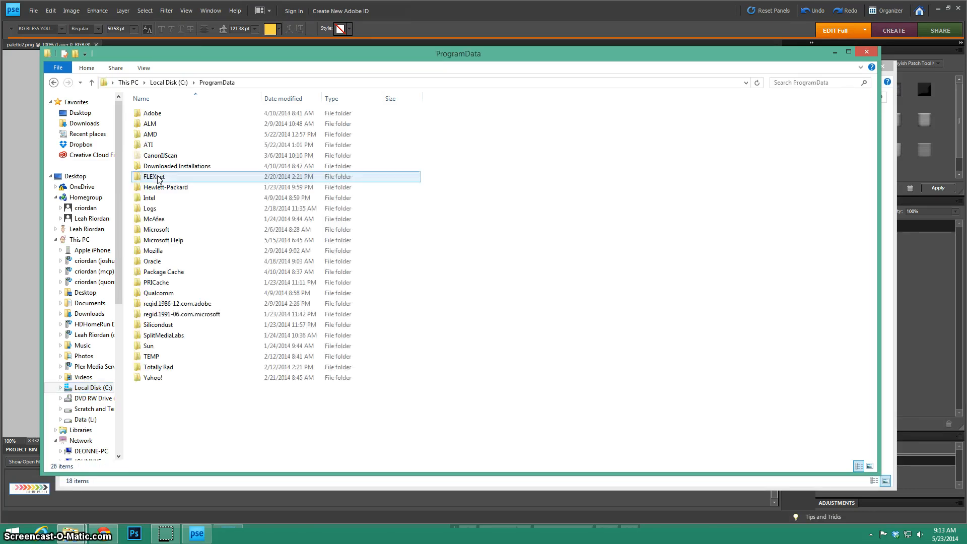
pyautogui.doubleClick(152, 113)
pyautogui.click(171, 220)
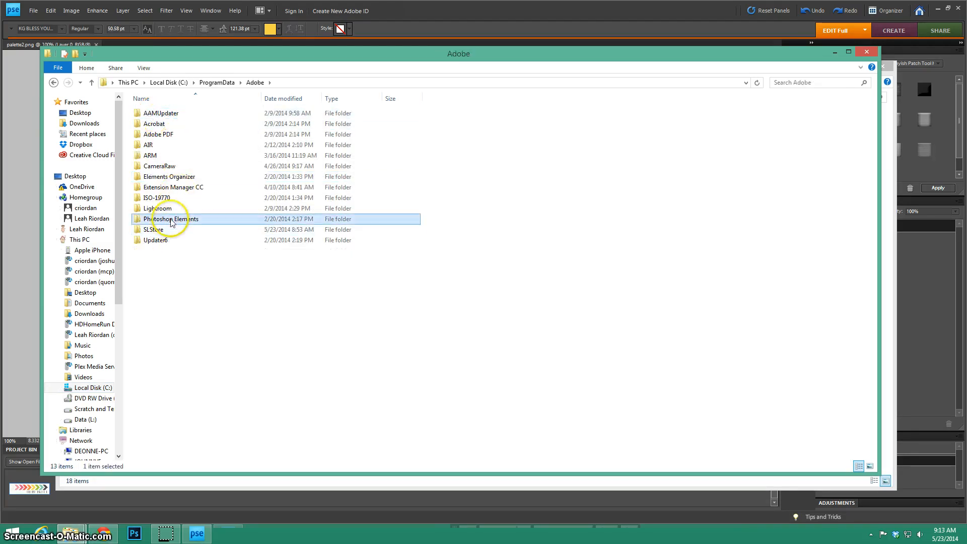
pyautogui.doubleClick(171, 220)
pyautogui.click(151, 113)
pyautogui.doubleClick(151, 112)
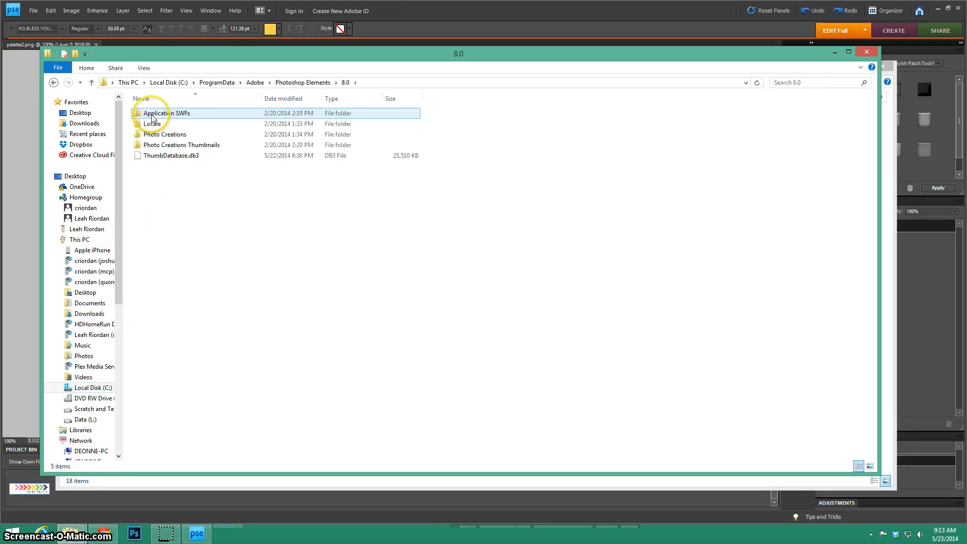
pyautogui.click(162, 137)
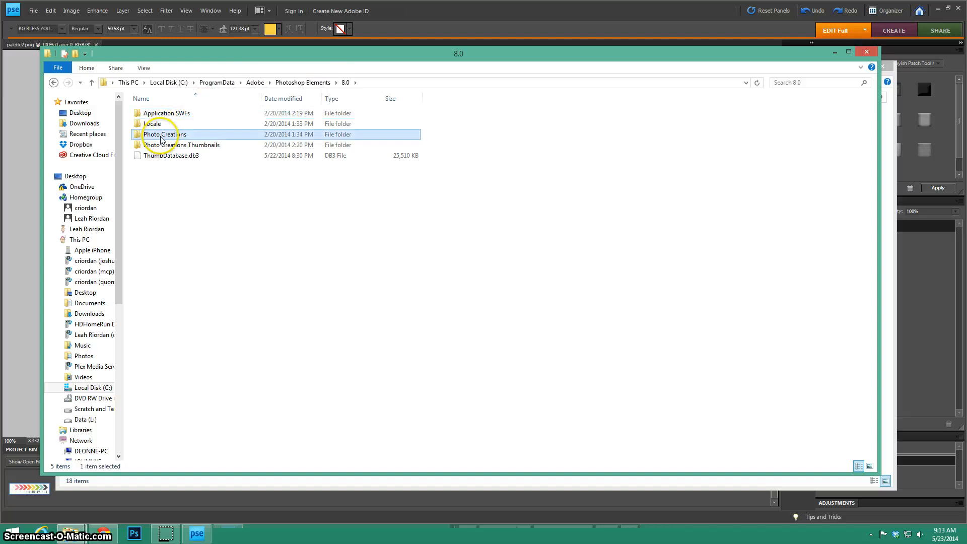
pyautogui.doubleClick(161, 137)
# Open the photo effects folder inside Photo Creations as the location for action files.
pyautogui.click(161, 155)
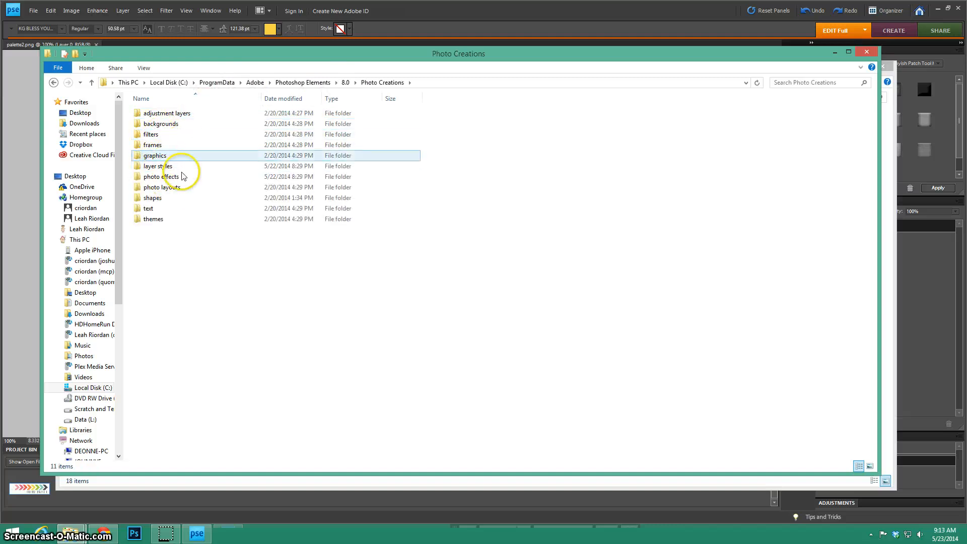
pyautogui.click(182, 176)
pyautogui.click(184, 167)
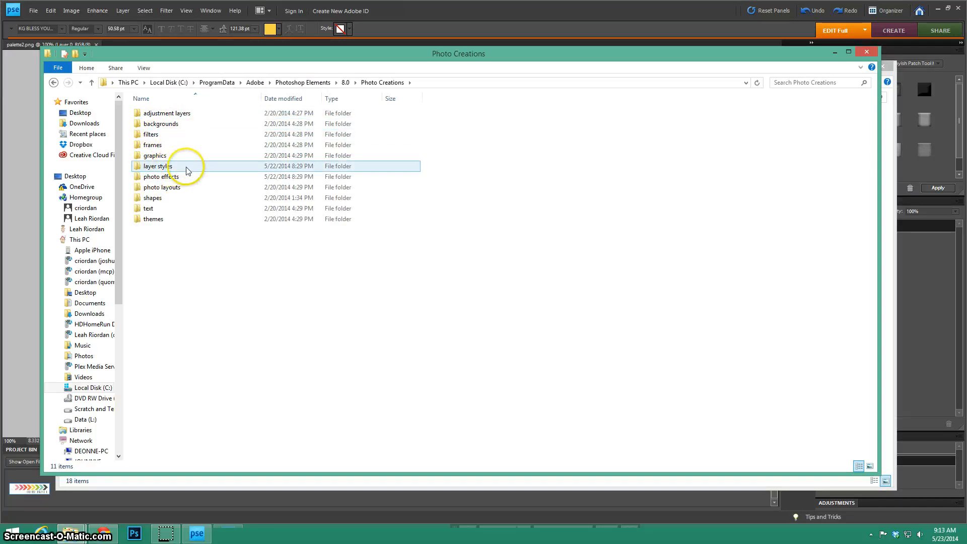
pyautogui.click(181, 177)
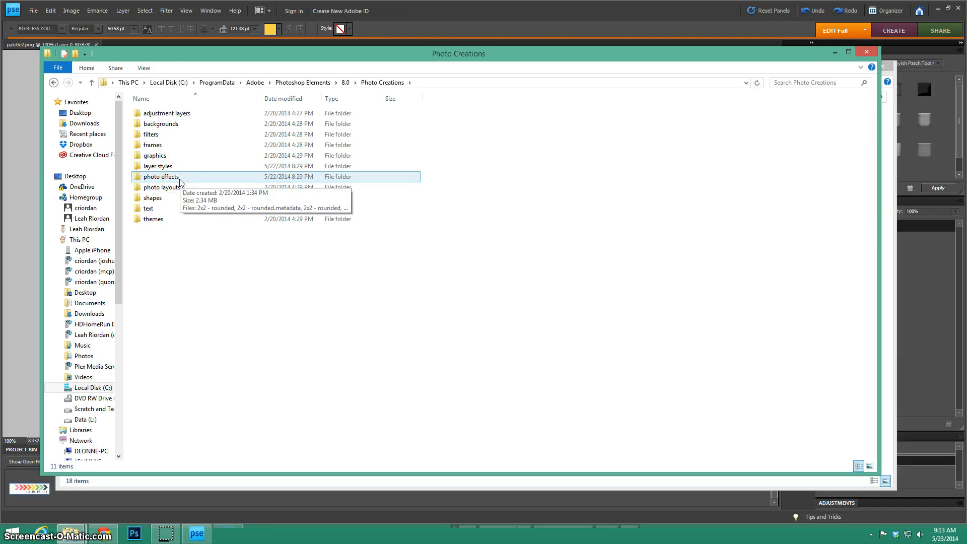
pyautogui.click(178, 166)
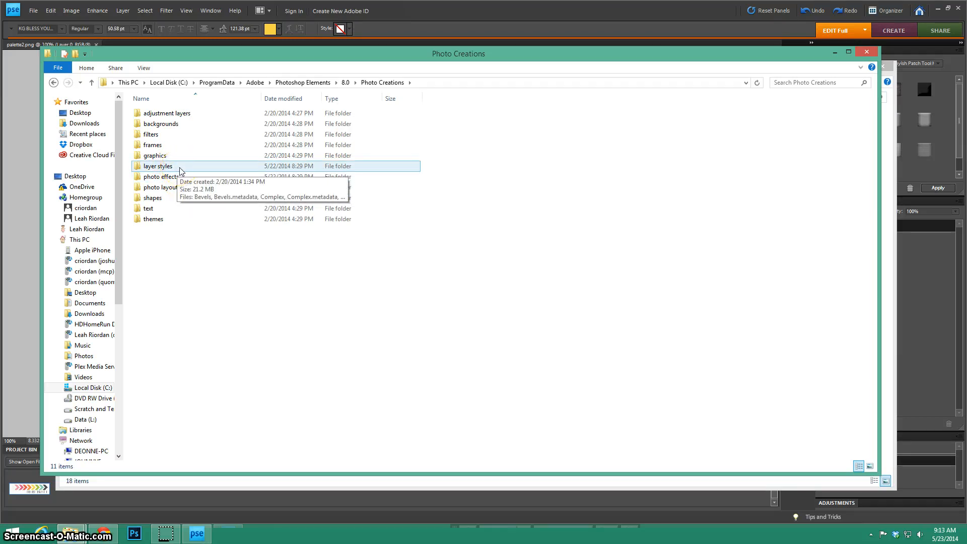
pyautogui.doubleClick(180, 177)
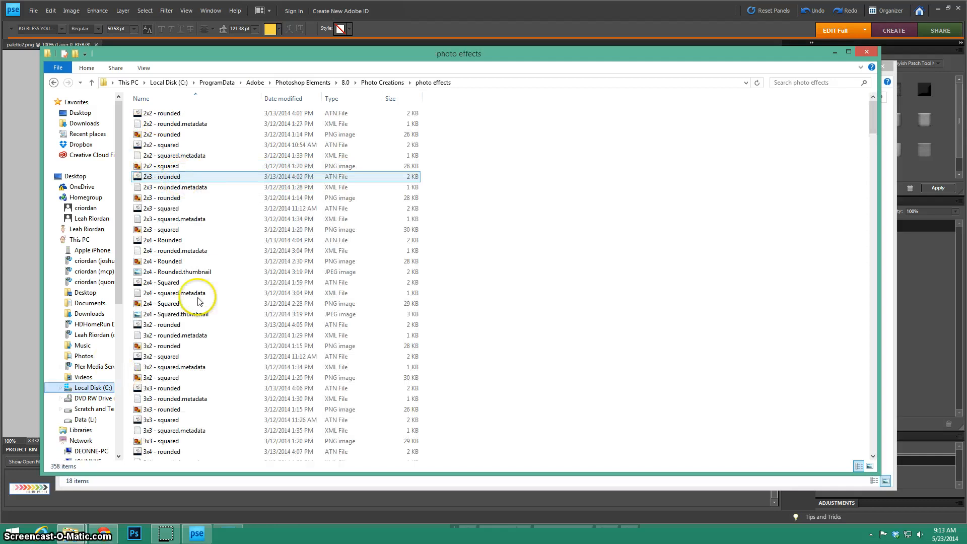
# Select all the action, metadata and thumbnail files in the PSE ACTIONS folder.
pyautogui.click(156, 480)
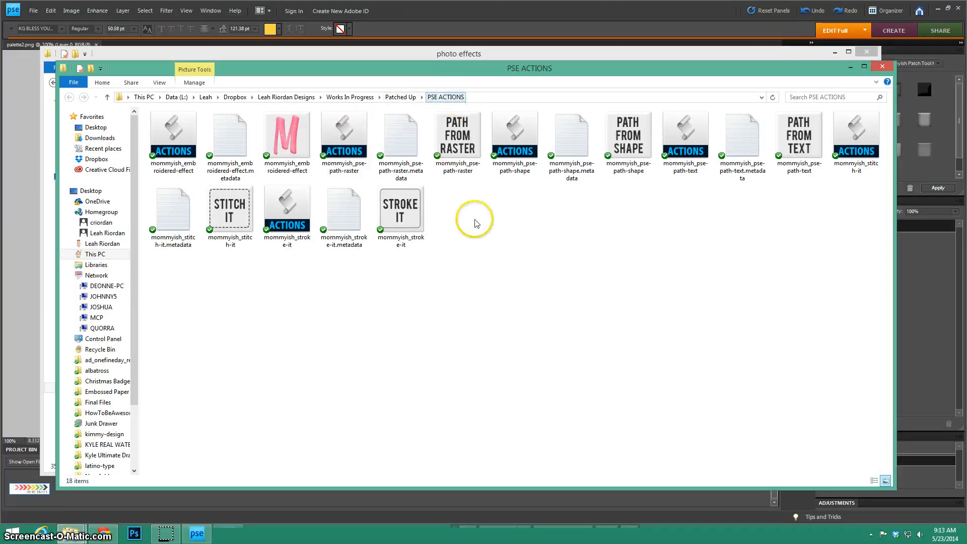
pyautogui.hotkey('ctrl', 'a')
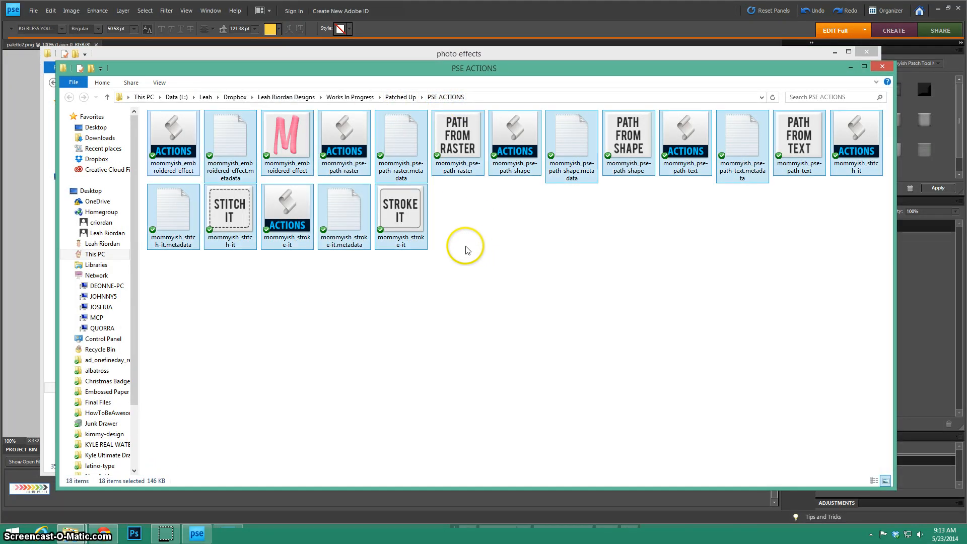
# Return to the Photo Creations folder and open its layer styles folder.
pyautogui.click(350, 52)
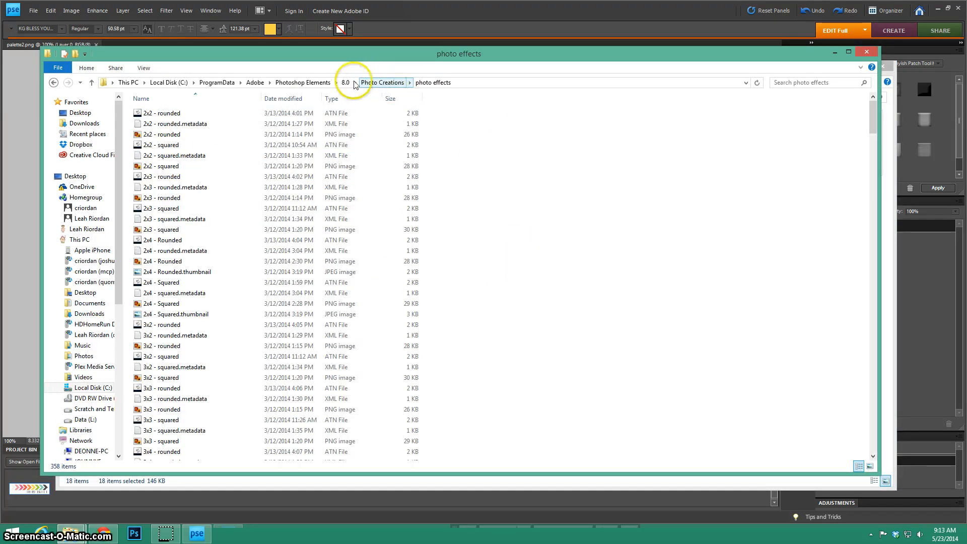
pyautogui.click(373, 83)
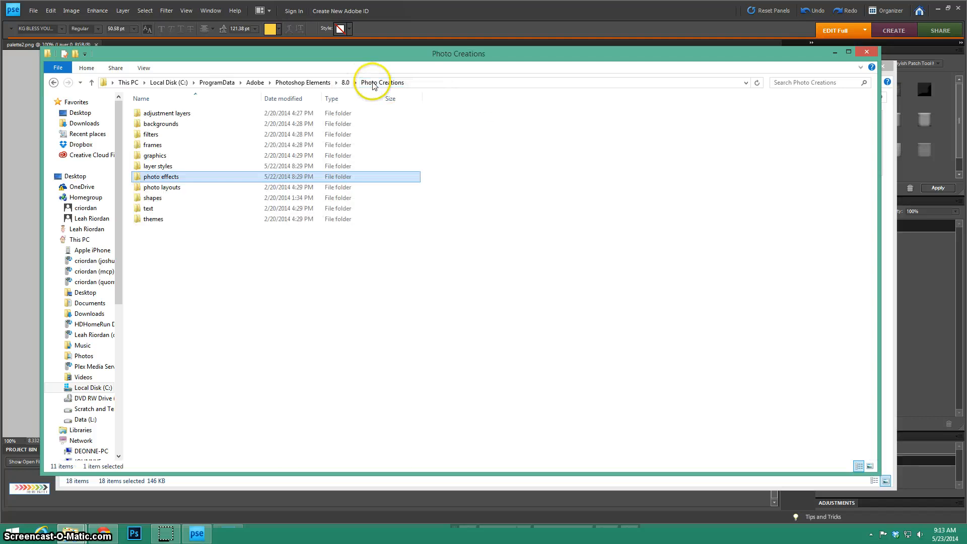
pyautogui.doubleClick(160, 166)
# Select the mommyish_patchstyle_toolkit ASL file and its metadata XML file in the Patched Up folder.
pyautogui.click(195, 476)
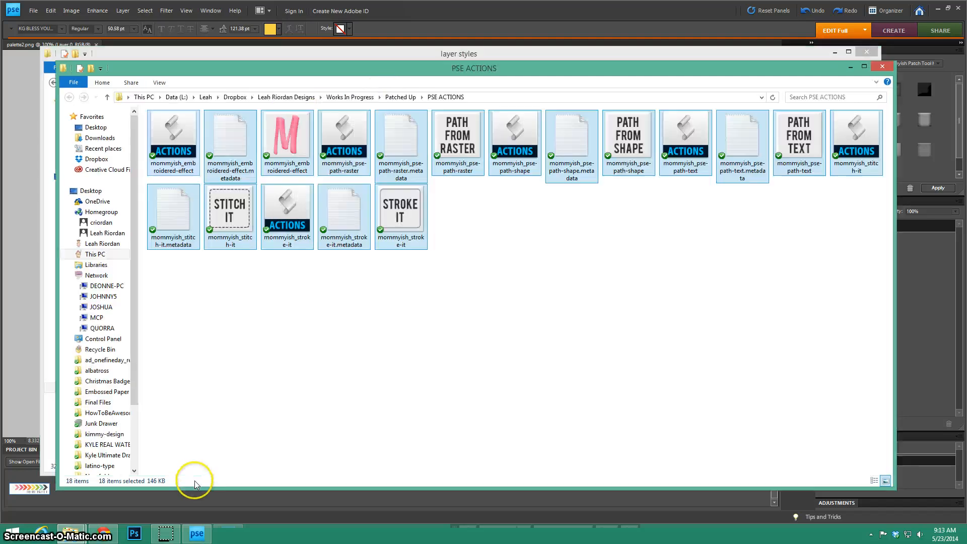
pyautogui.click(449, 290)
pyautogui.click(398, 98)
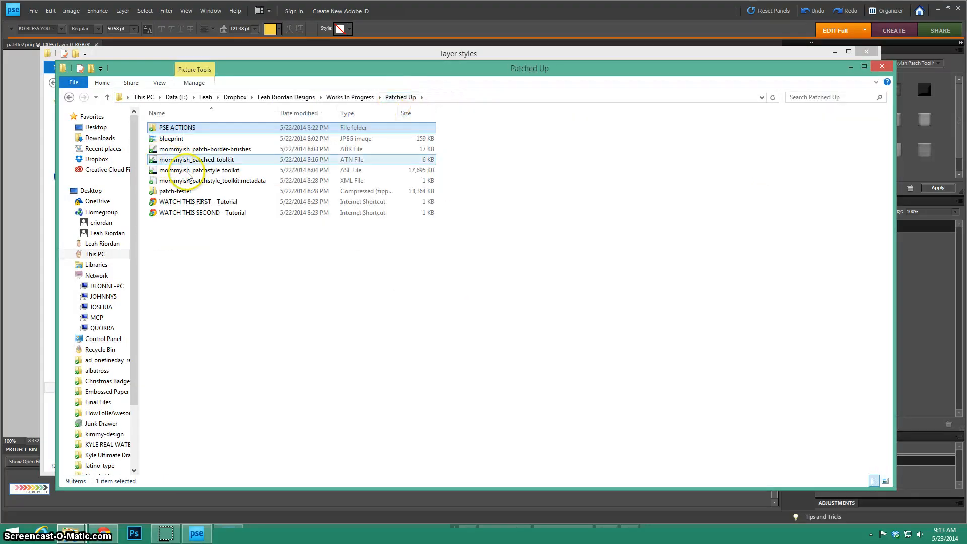
pyautogui.click(223, 171)
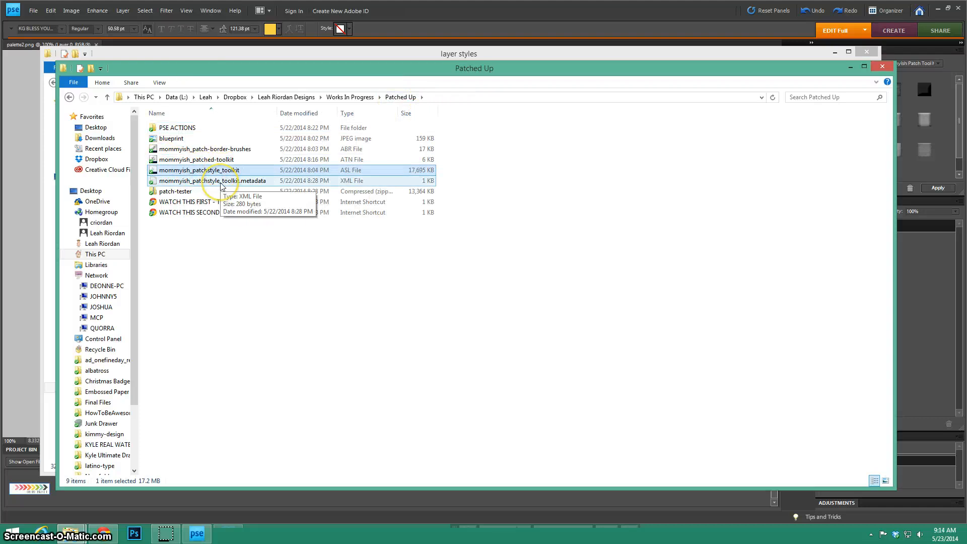
pyautogui.keyDown('ctrl'); pyautogui.click(359, 181); pyautogui.keyUp('ctrl')
# View the layer styles folder again and close both file browser windows.
pyautogui.click(315, 52)
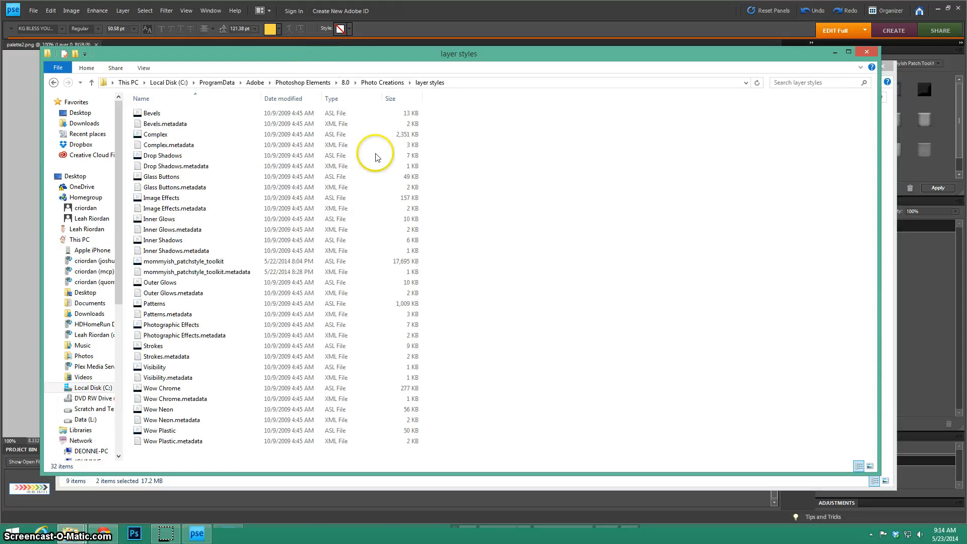
pyautogui.click(867, 54)
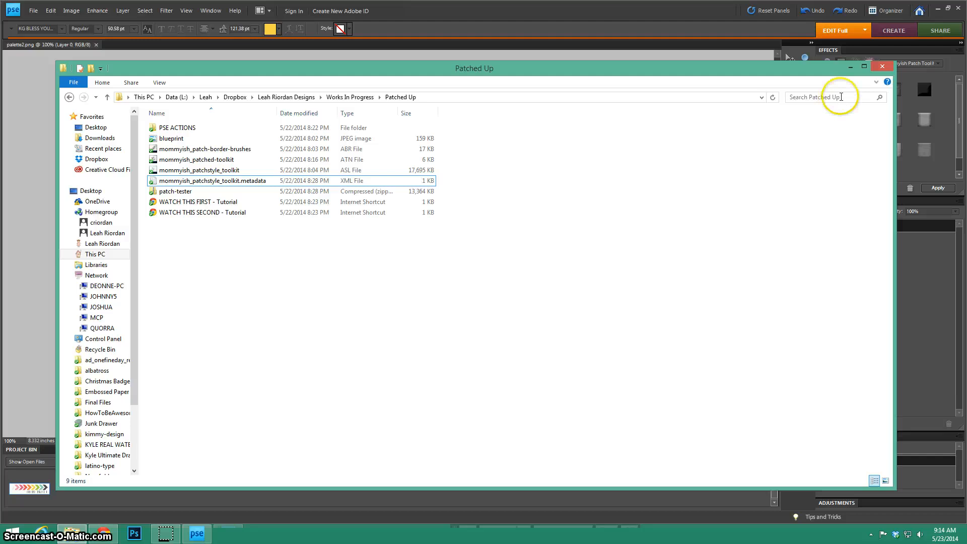
pyautogui.click(881, 67)
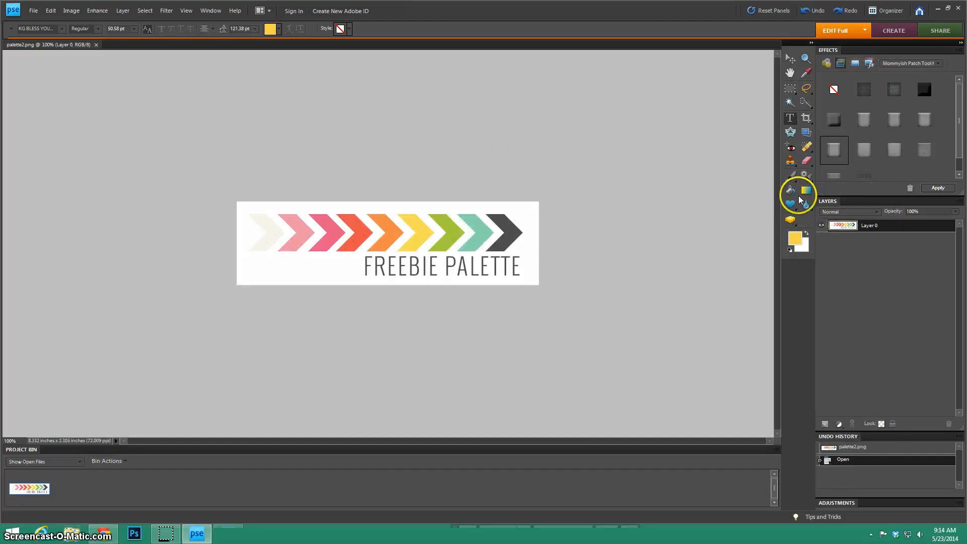
# With the Brush tool, open the dialog for loading brush sets, cancel it, and look through the mommyish patch-border brushes.
pyautogui.click(790, 176)
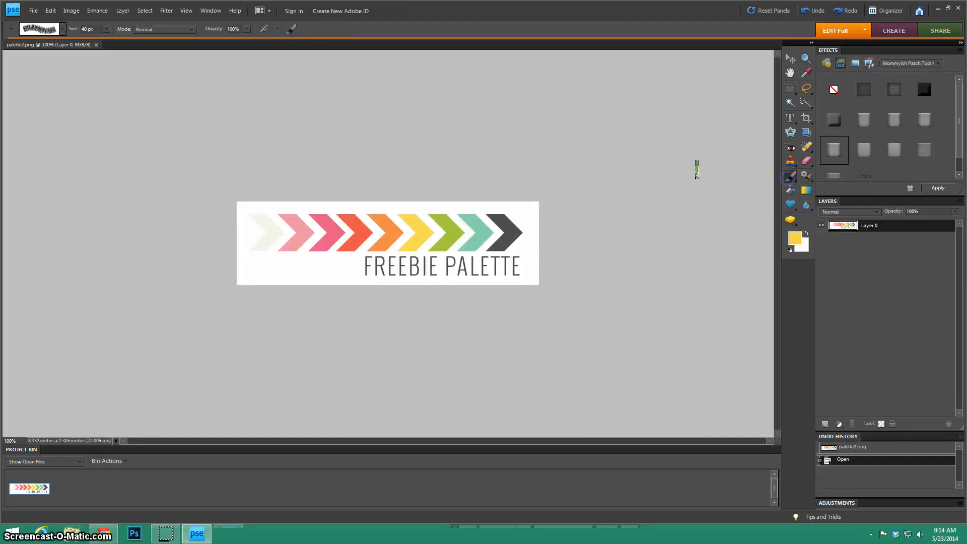
pyautogui.click(39, 29)
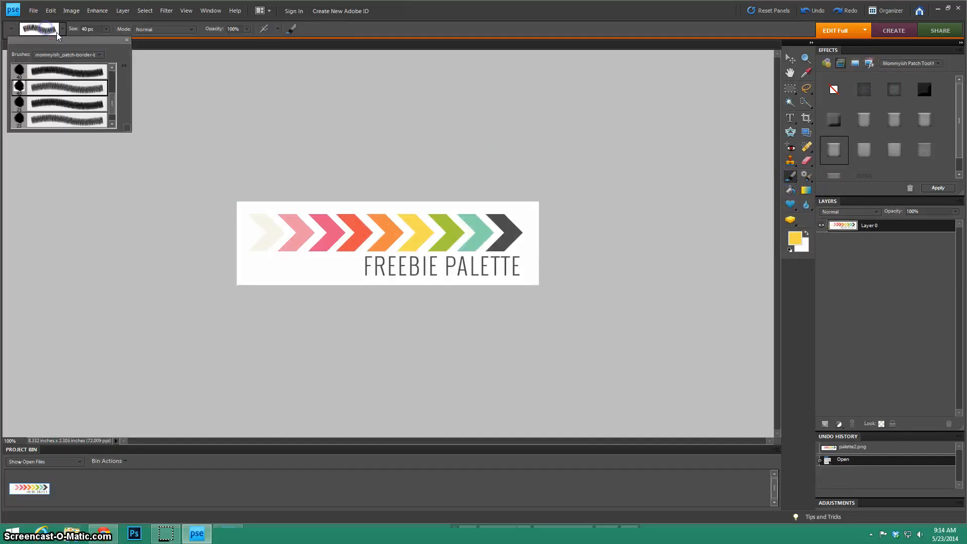
pyautogui.click(123, 68)
pyautogui.click(156, 206)
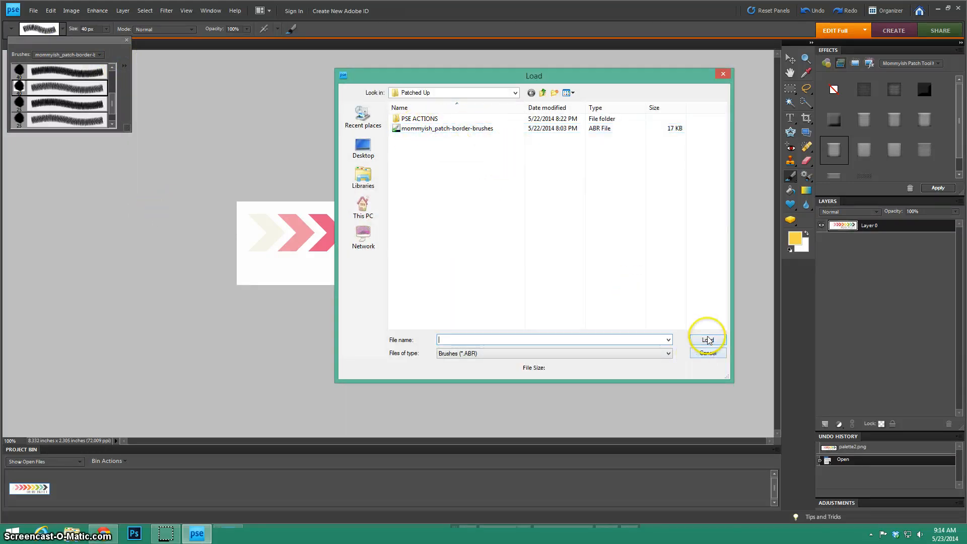
pyautogui.click(708, 353)
pyautogui.click(76, 92)
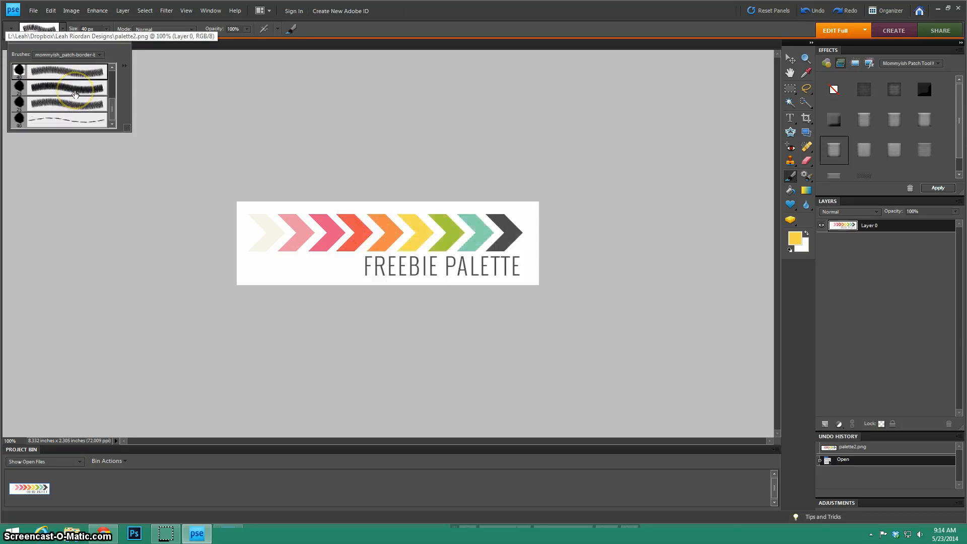
pyautogui.scroll(3, 75, 94)
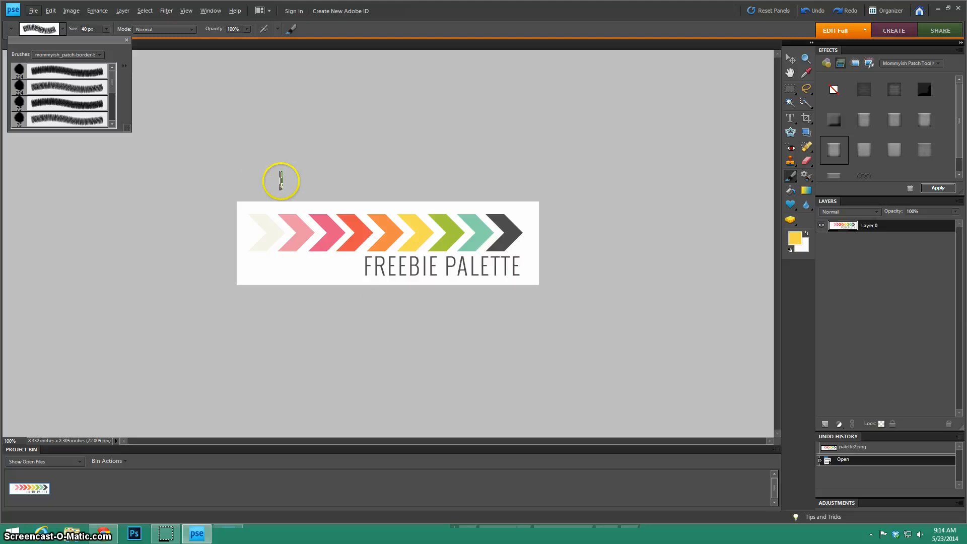
# Create a blank 3 x 3 inch RGB document at 300 pixels/inch with a transparent background, and center its window in the workspace.
pyautogui.press('alt')
pyautogui.click(33, 10)
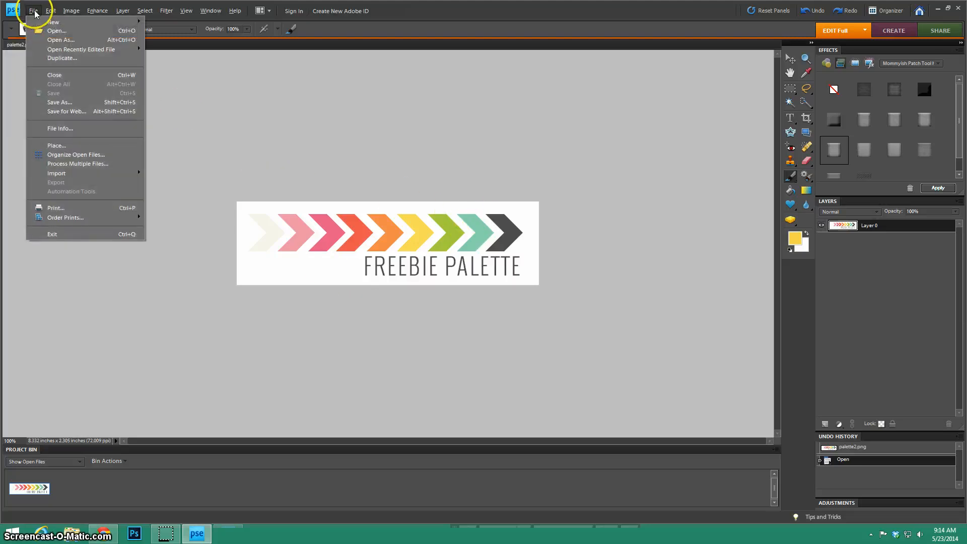
pyautogui.moveTo(51, 12)
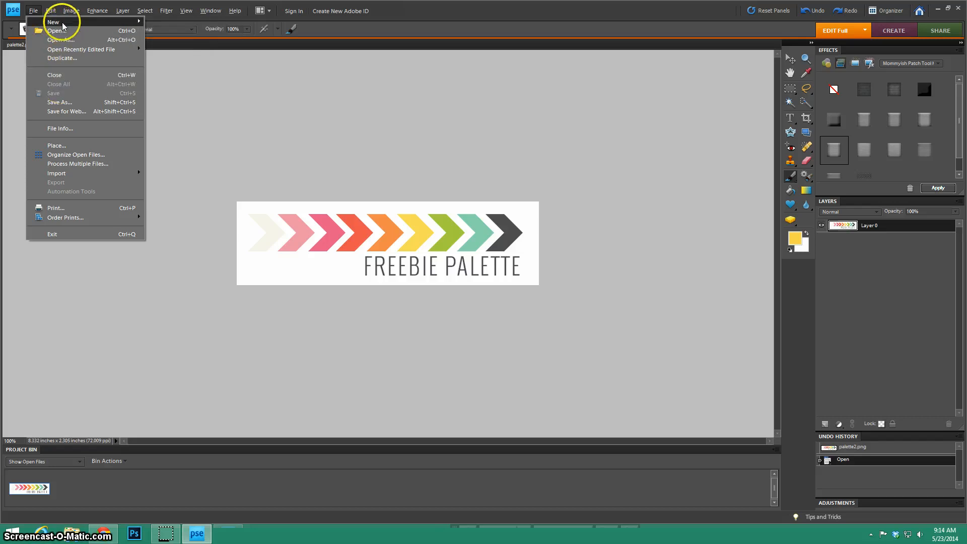
pyautogui.click(168, 24)
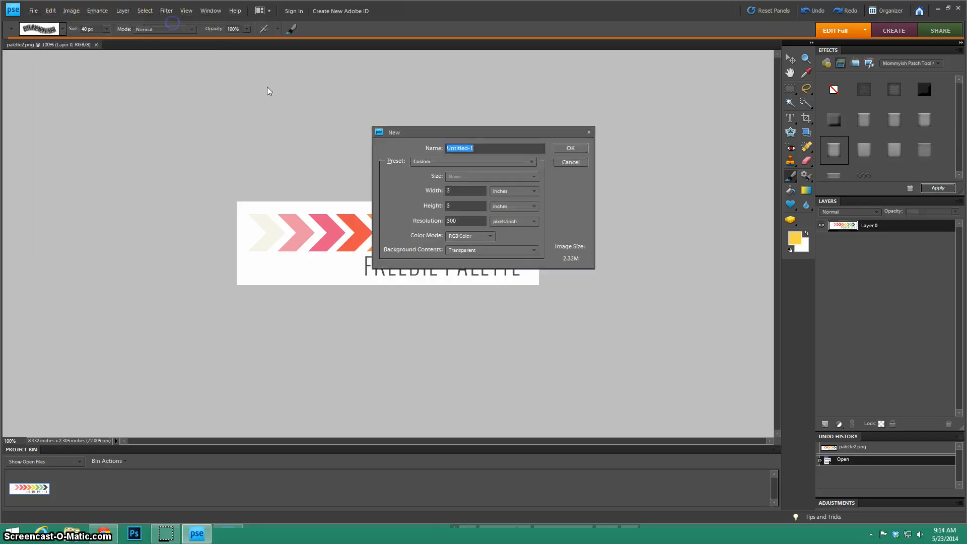
pyautogui.click(571, 147)
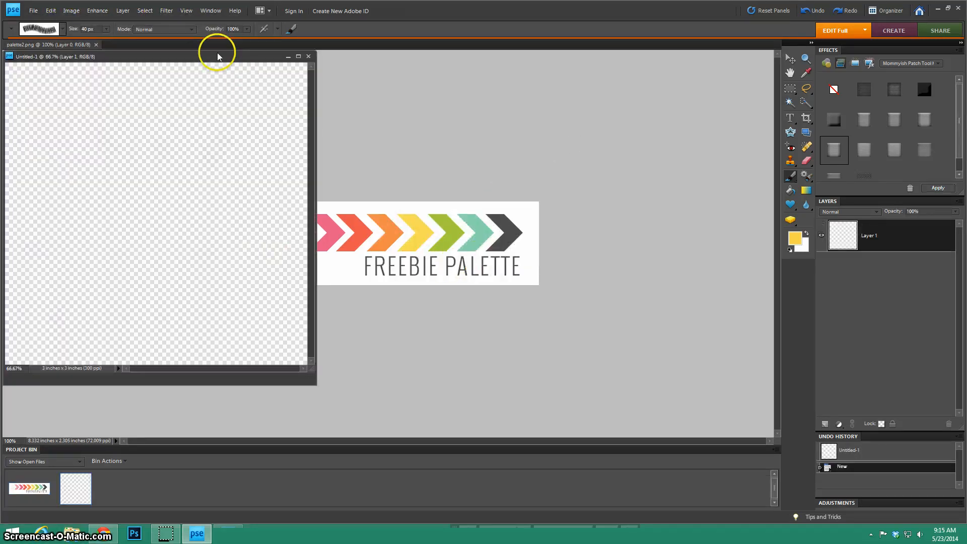
pyautogui.moveTo(219, 56); pyautogui.dragTo(444, 71)
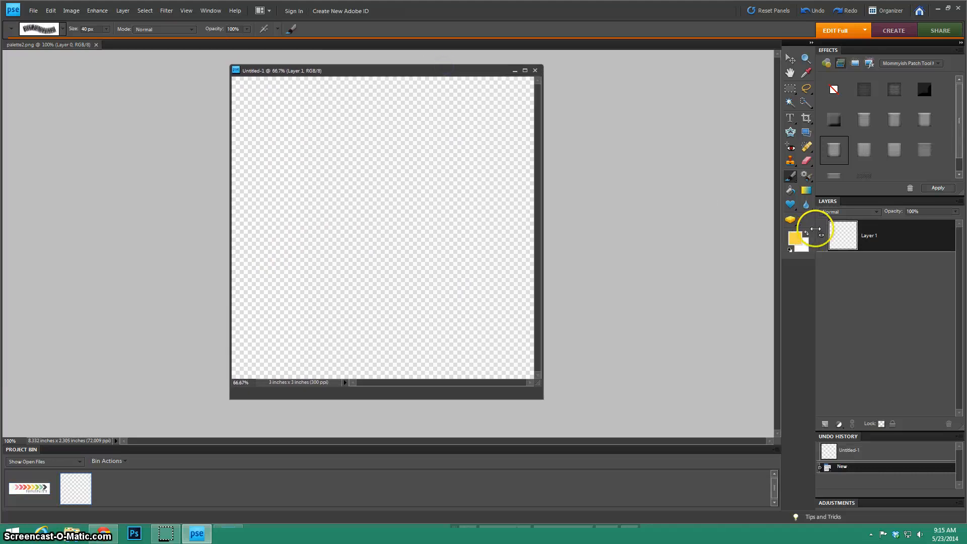
# Activate the Custom Shape tool and check the shape choices, keeping the rounded black shape.
pyautogui.click(790, 204)
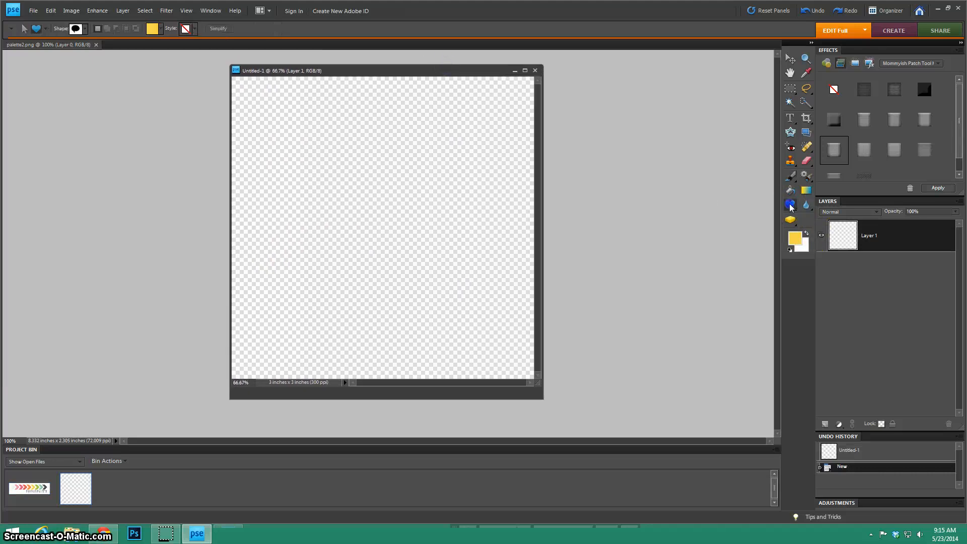
pyautogui.click(77, 29)
pyautogui.click(78, 31)
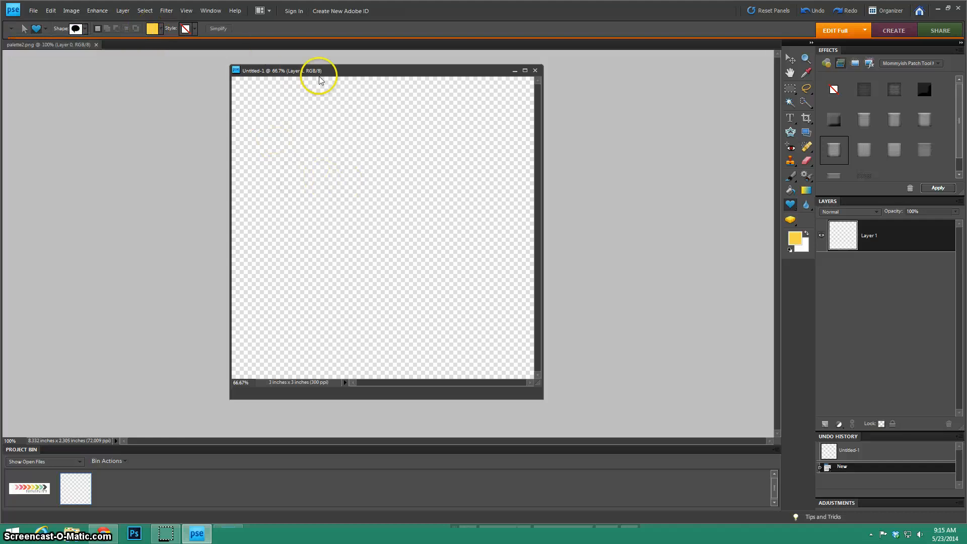
# Set the custom shape color to the cream of the palette's first arrow and draw a large speech bubble across the canvas.
pyautogui.moveTo(324, 71); pyautogui.dragTo(412, 76)
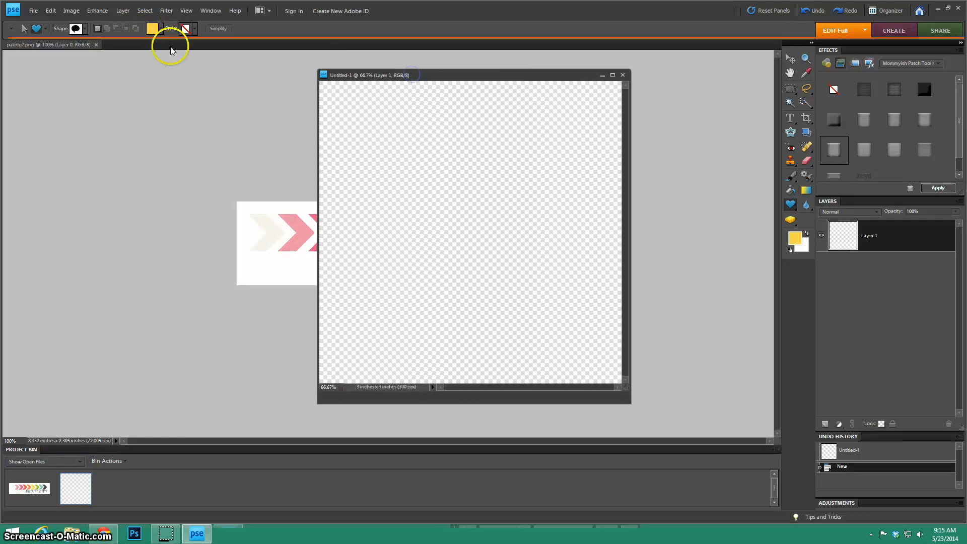
pyautogui.click(152, 29)
pyautogui.moveTo(226, 151); pyautogui.dragTo(150, 125)
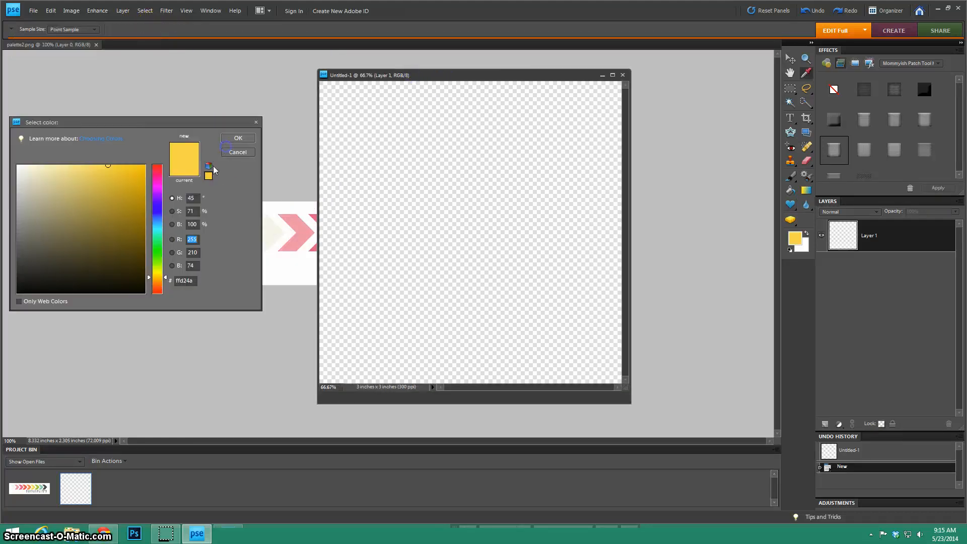
pyautogui.click(272, 231)
pyautogui.click(238, 139)
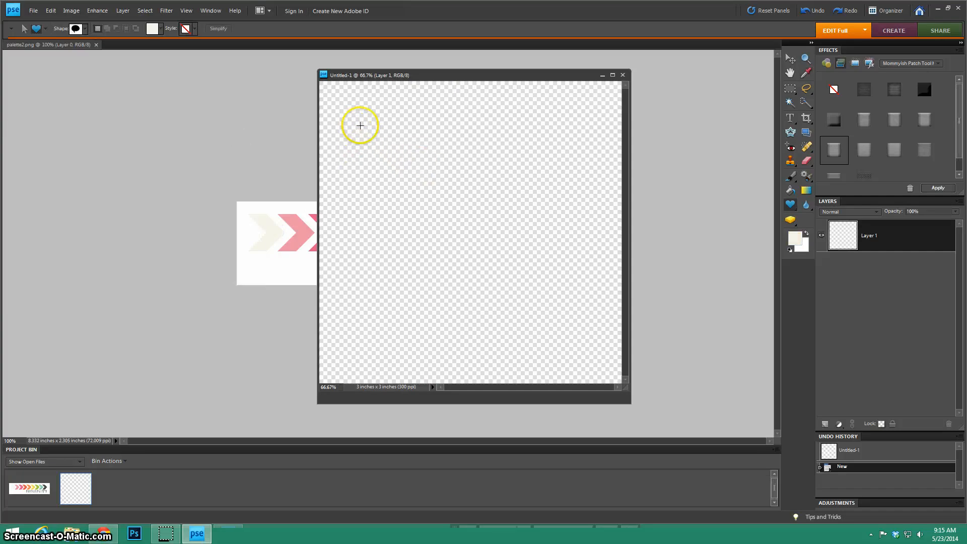
pyautogui.moveTo(360, 125); pyautogui.dragTo(615, 353)
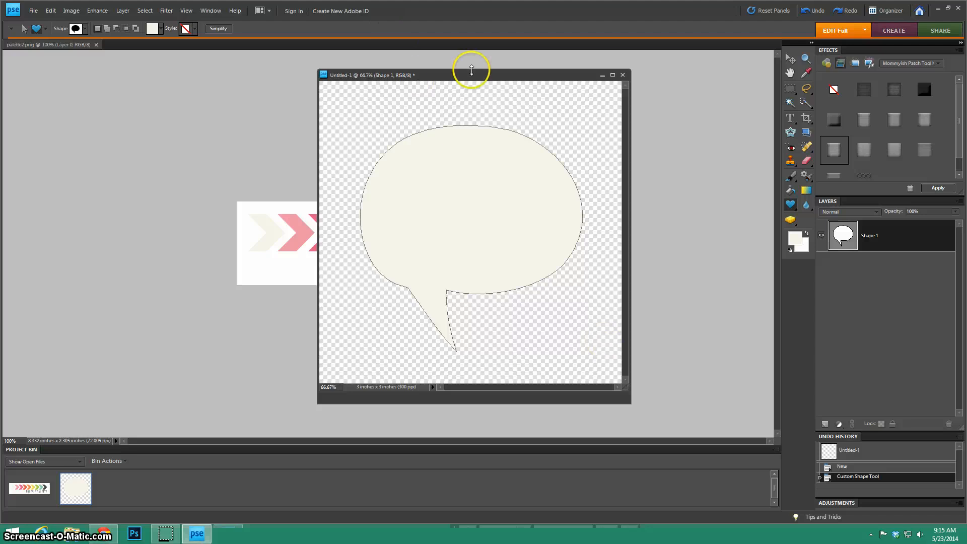
pyautogui.moveTo(403, 60); pyautogui.dragTo(313, 62)
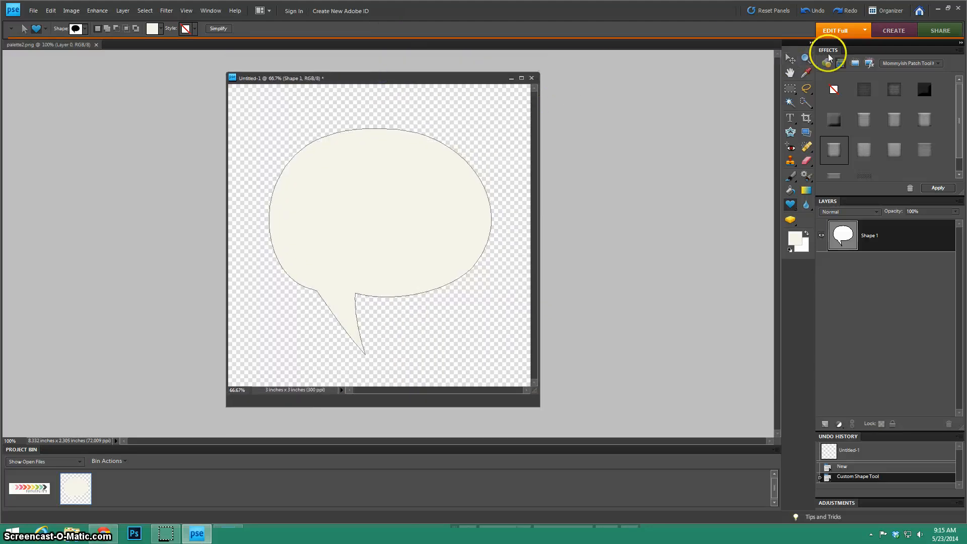
# Apply the Path From Shape photo effect from the Mommyish Patch Tool Kit to the speech bubble.
pyautogui.click(855, 65)
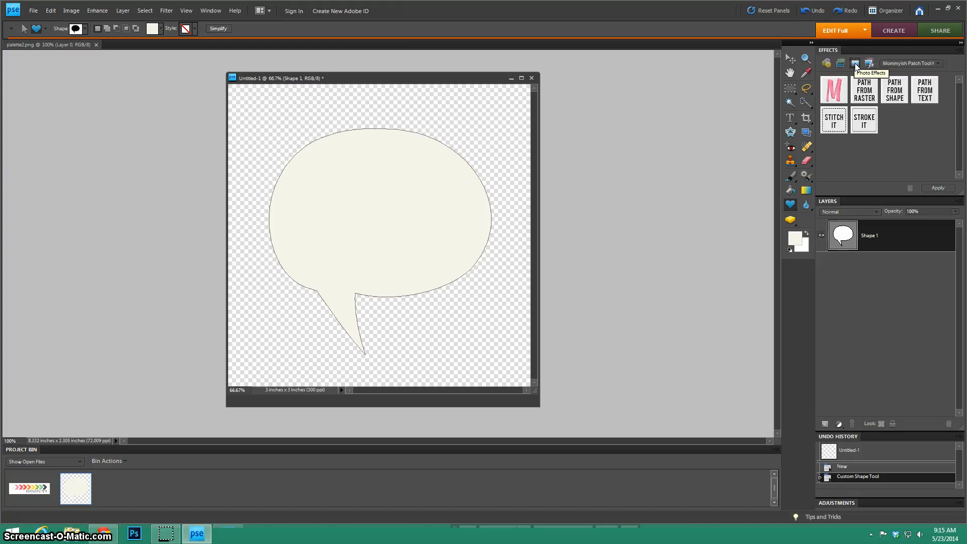
pyautogui.click(908, 63)
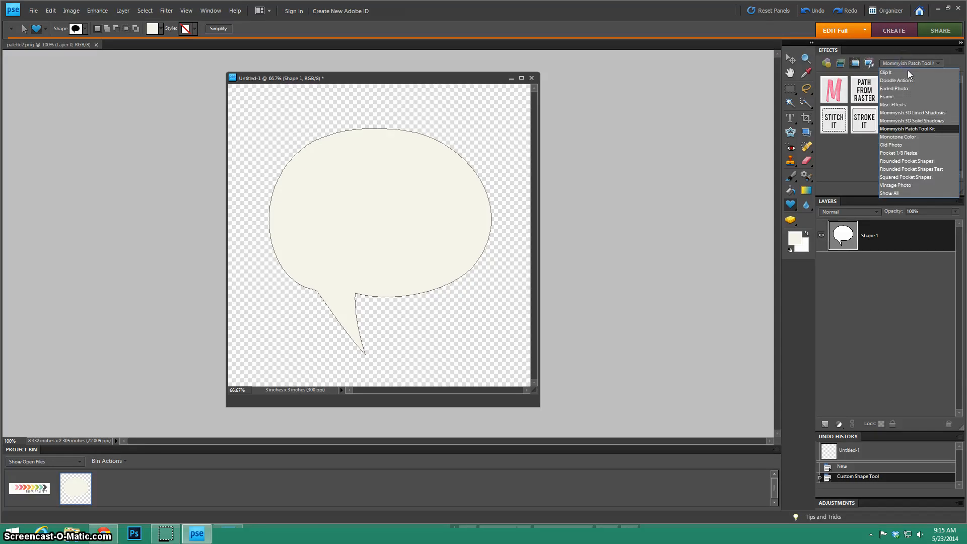
pyautogui.click(914, 130)
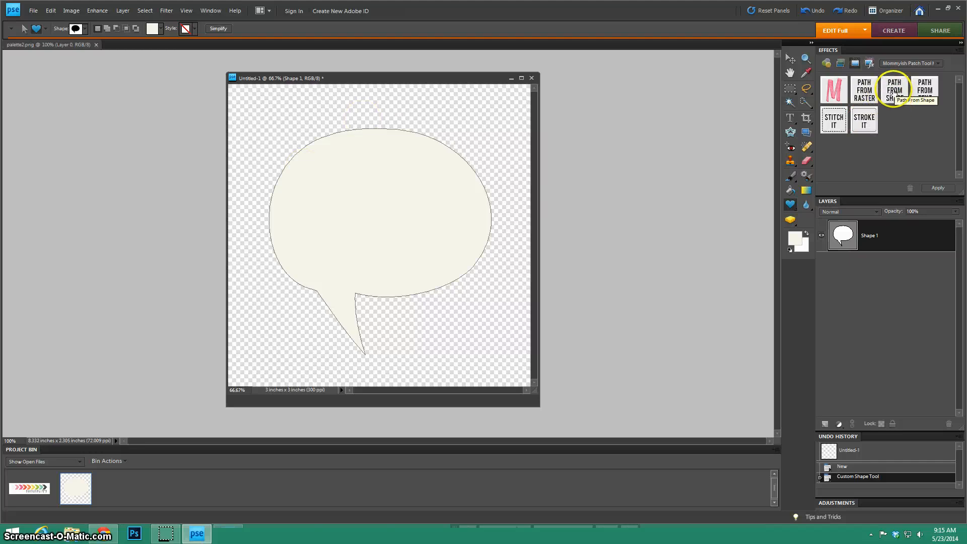
pyautogui.click(893, 90)
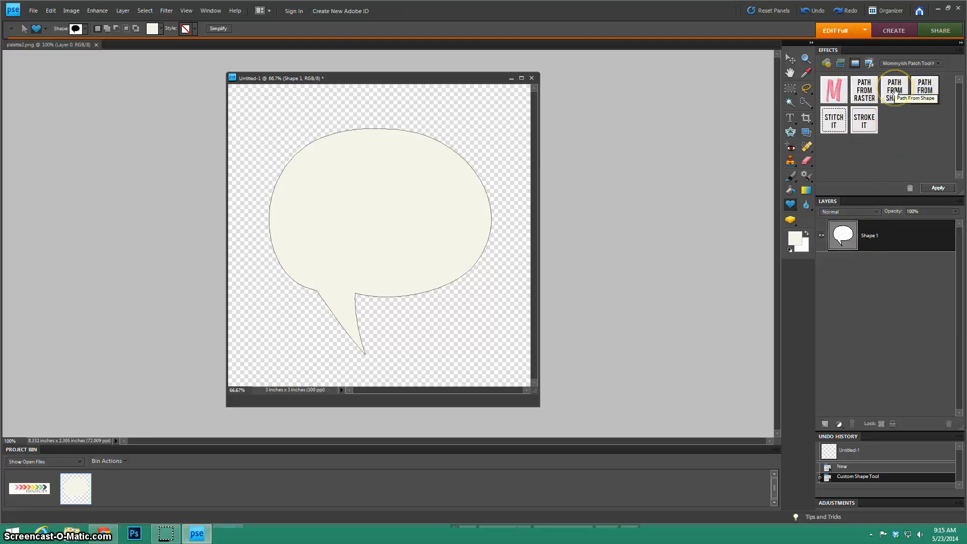
pyautogui.doubleClick(894, 91)
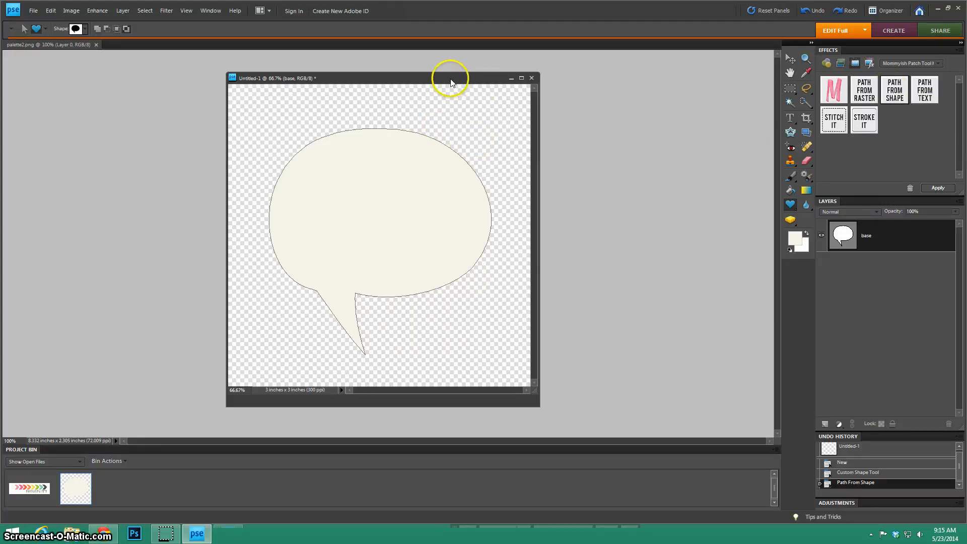
# With the Brush tool, try out the mommyish patch-border brushes in the 75, 40 and 25 px sizes.
pyautogui.moveTo(453, 78); pyautogui.dragTo(572, 87)
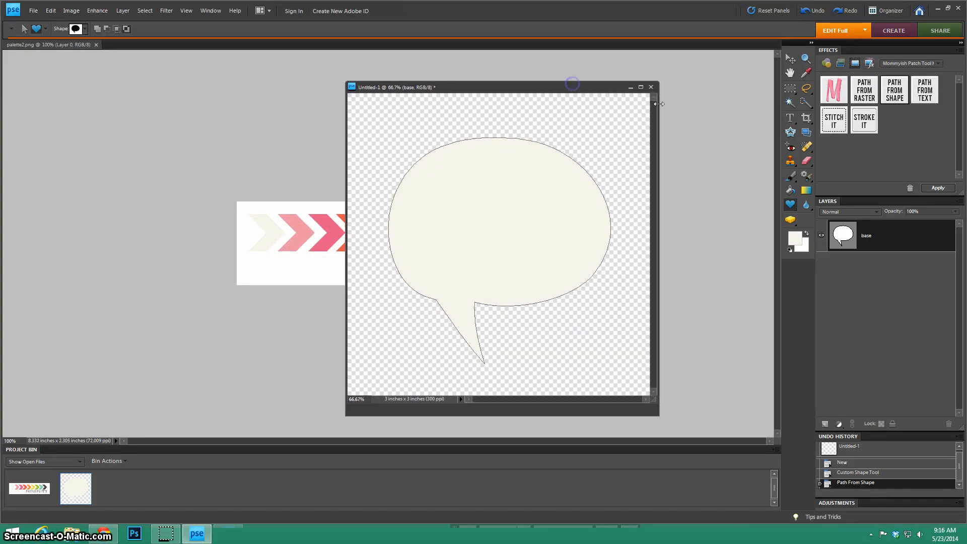
pyautogui.click(789, 177)
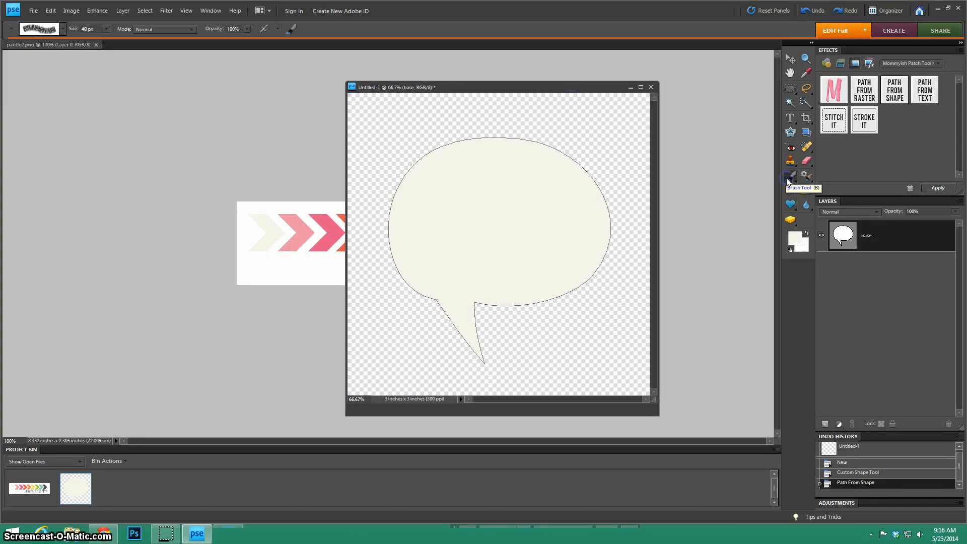
pyautogui.click(42, 33)
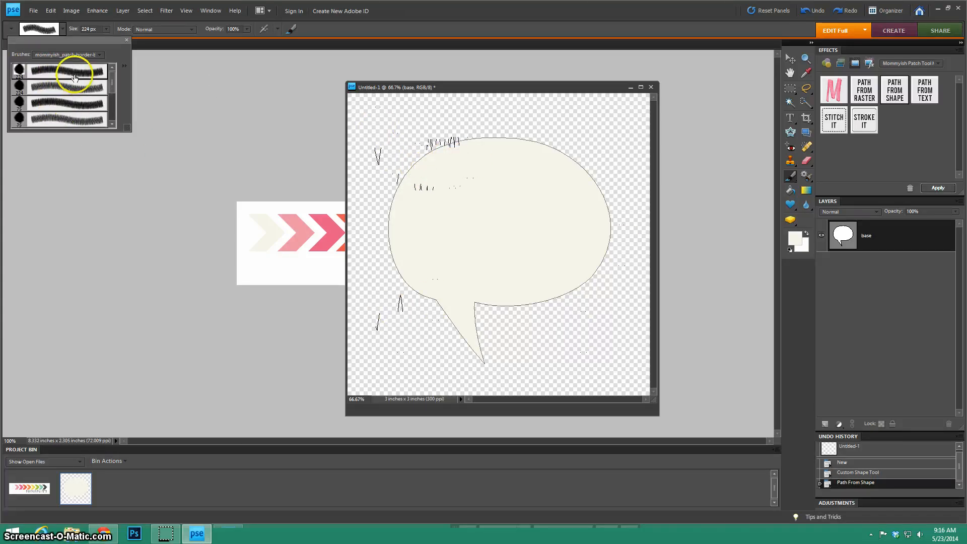
pyautogui.click(69, 110)
pyautogui.scroll(-2, 72, 108)
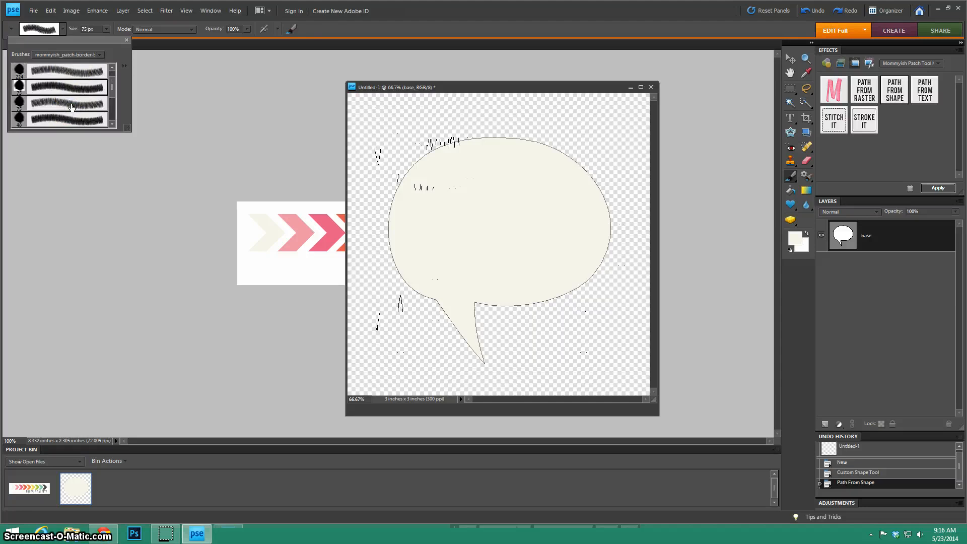
pyautogui.scroll(-2, 72, 108)
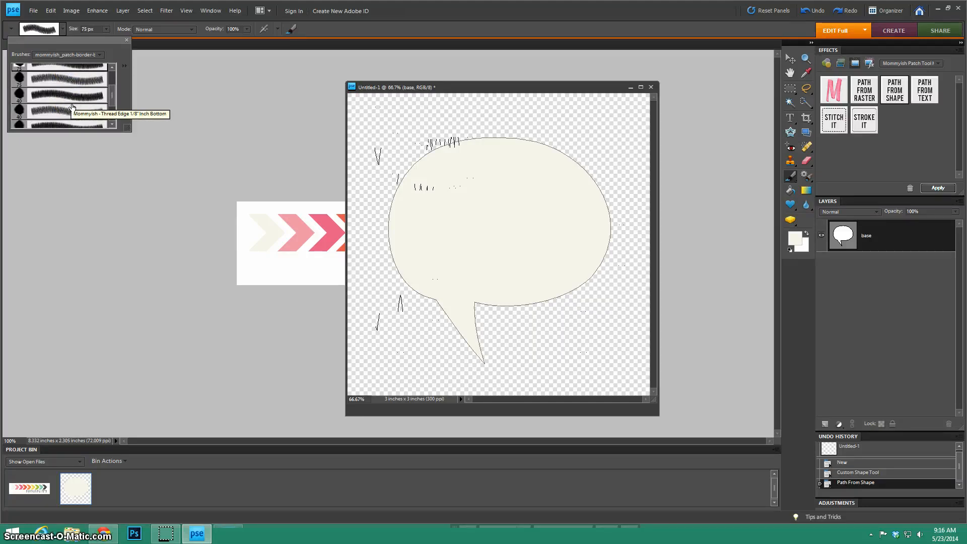
pyautogui.click(76, 99)
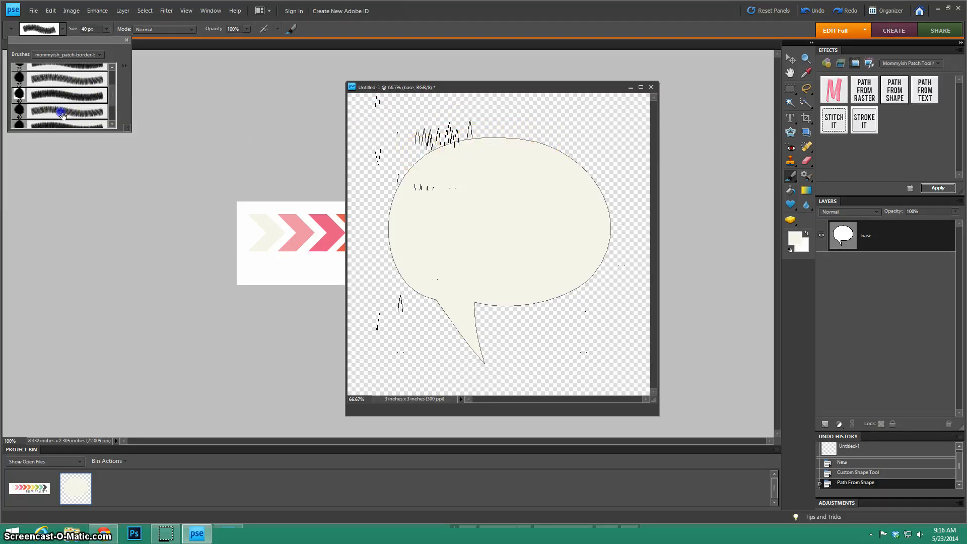
pyautogui.click(61, 113)
pyautogui.click(62, 123)
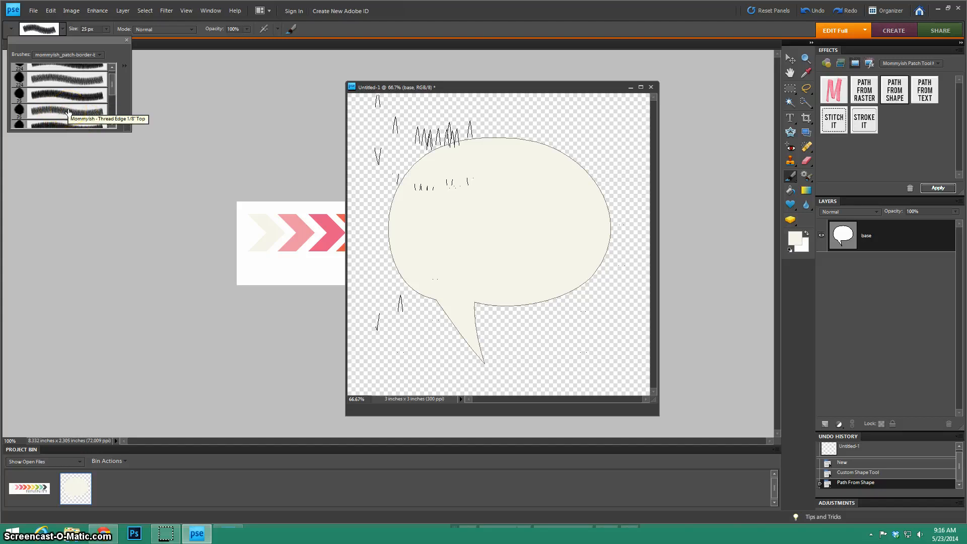
# Select the denser of the two 40 px thread-edge brushes in the mommyish patch-border set.
pyautogui.scroll(2, 69, 112)
pyautogui.scroll(-2, 69, 99)
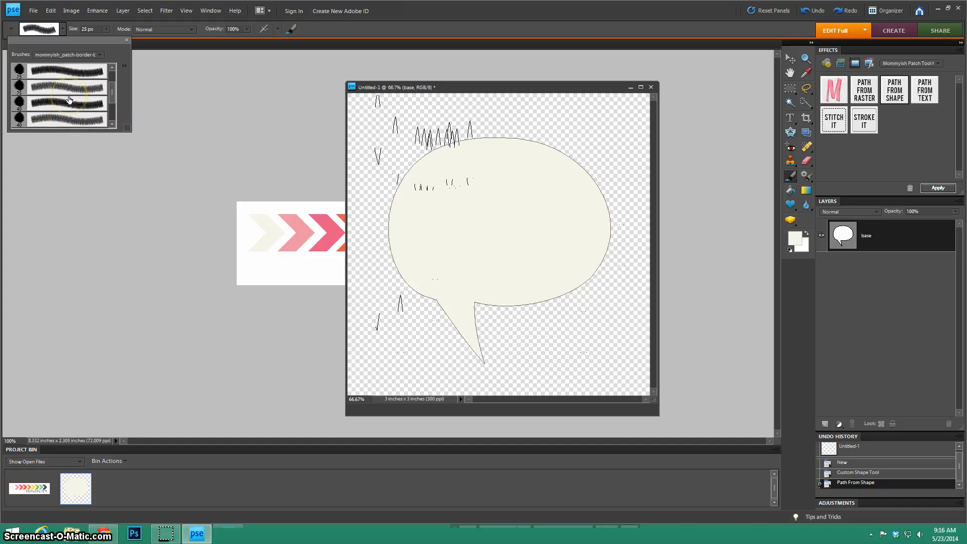
pyautogui.click(79, 106)
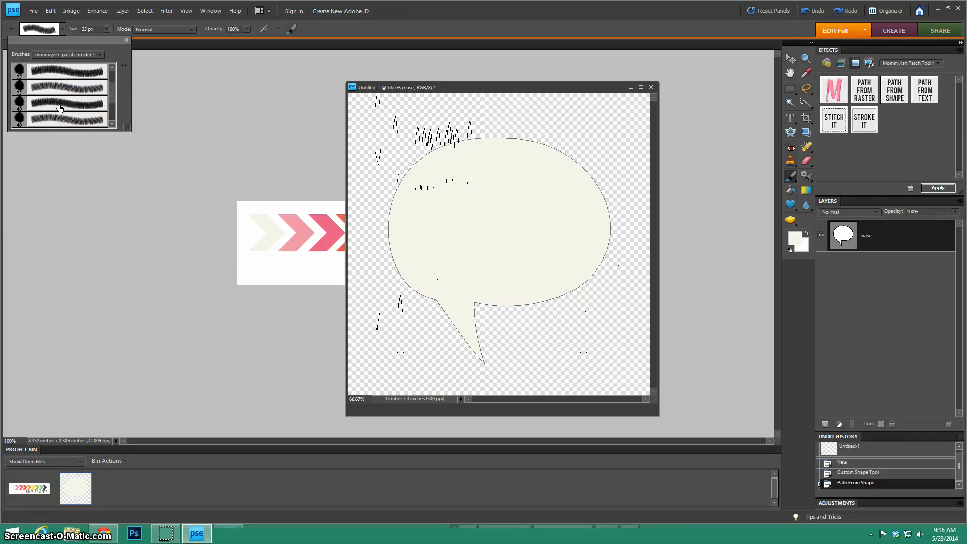
pyautogui.click(59, 120)
pyautogui.click(65, 106)
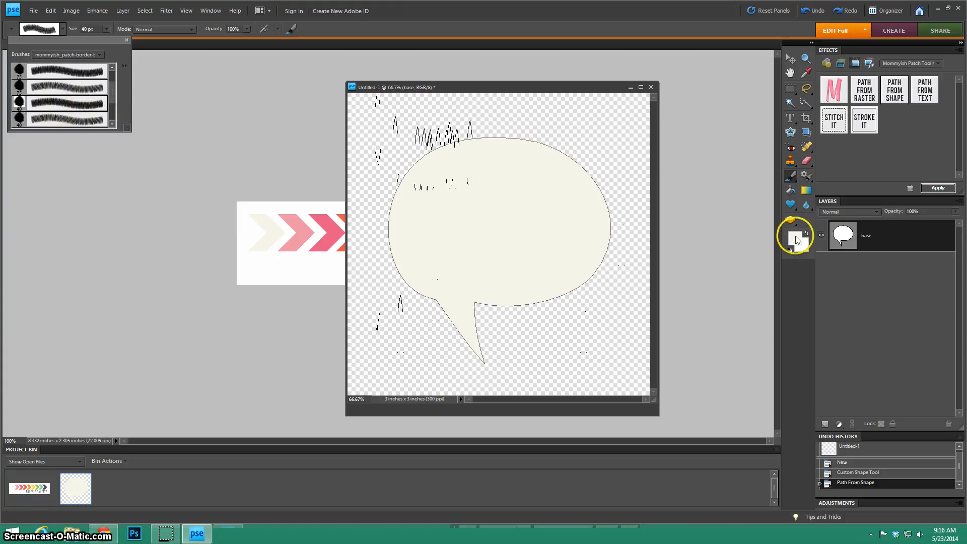
# Set the foreground color to the palette's teal (84d3b2) and apply the Stroke It effect to the speech bubble.
pyautogui.moveTo(550, 87)
pyautogui.mouseDown()
pyautogui.moveTo(682, 89)
pyautogui.moveTo(223, 81)
pyautogui.mouseUp()
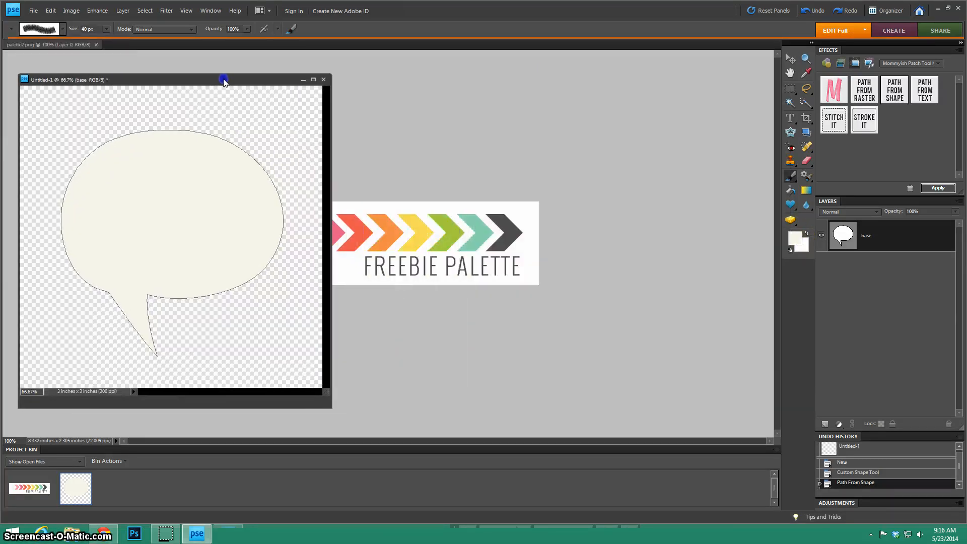
pyautogui.click(796, 239)
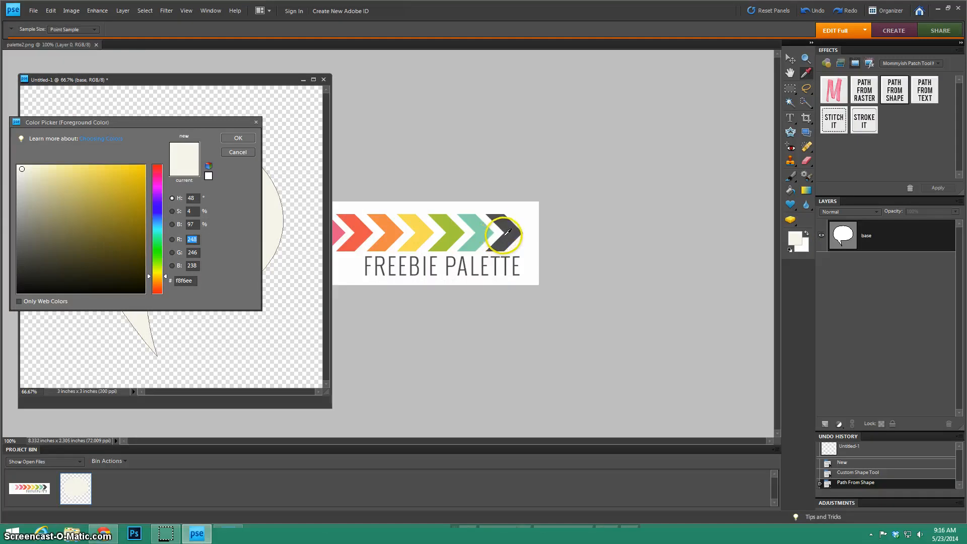
pyautogui.click(484, 231)
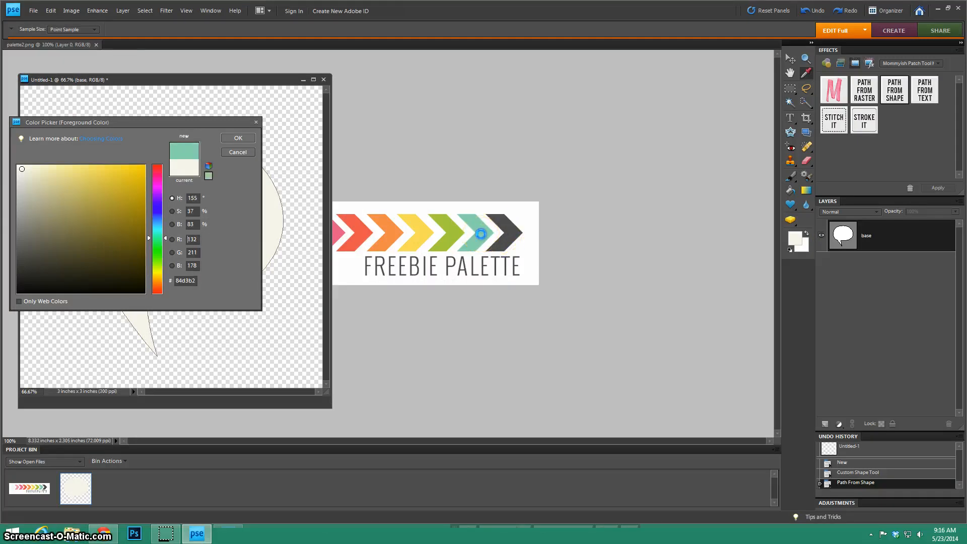
pyautogui.click(230, 140)
pyautogui.moveTo(233, 80); pyautogui.dragTo(432, 83)
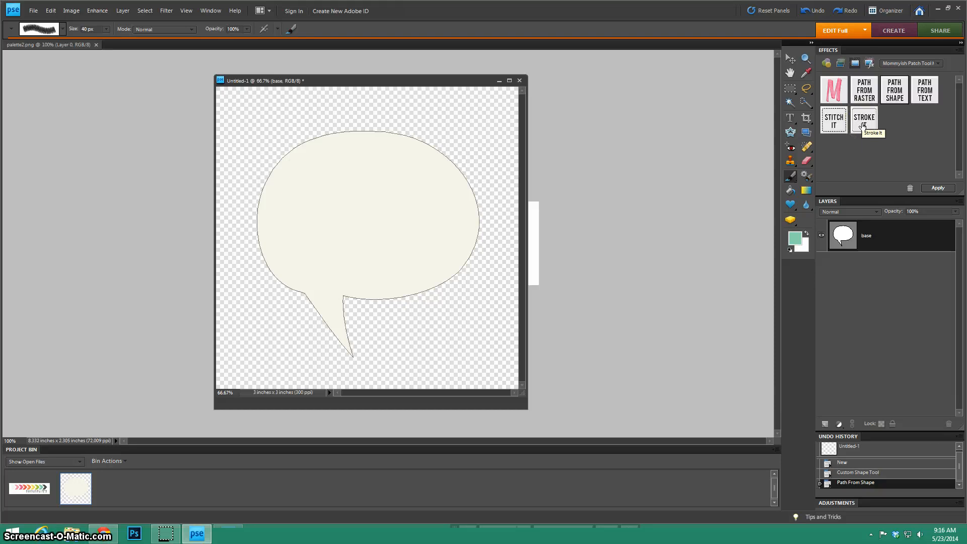
pyautogui.doubleClick(864, 124)
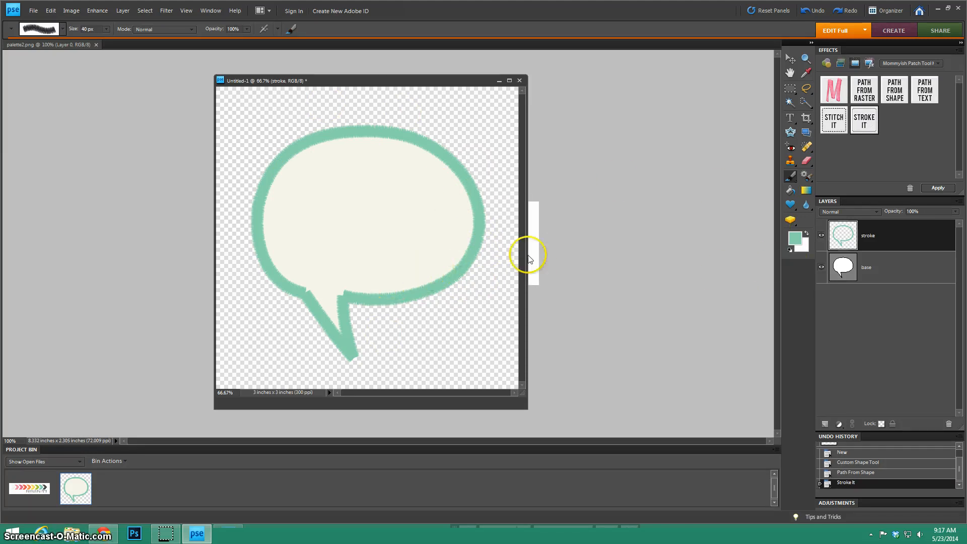
# Fill the gaps in the thread stroke with short brush dabs at the two inner corners and the tip of the bubble's tail.
pyautogui.click(807, 59)
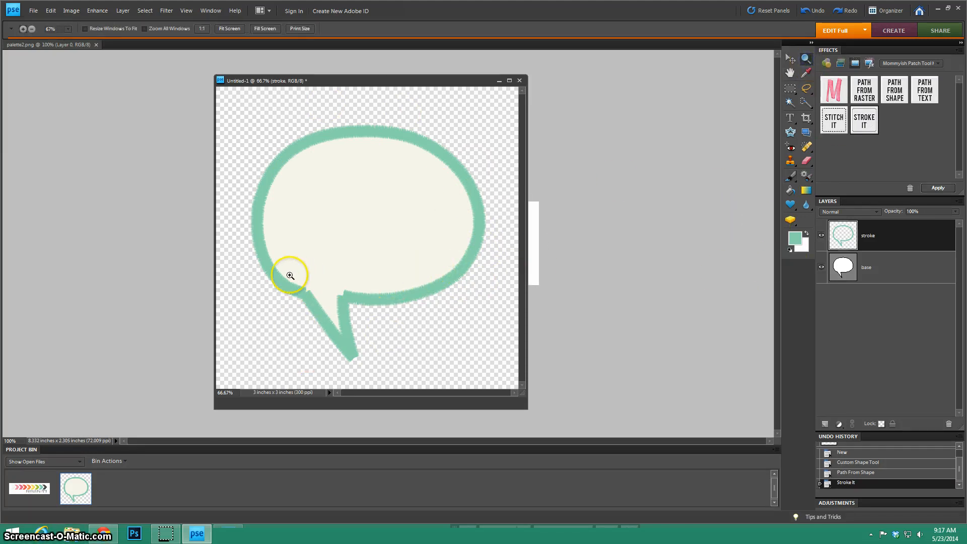
pyautogui.moveTo(290, 275); pyautogui.dragTo(289, 275)
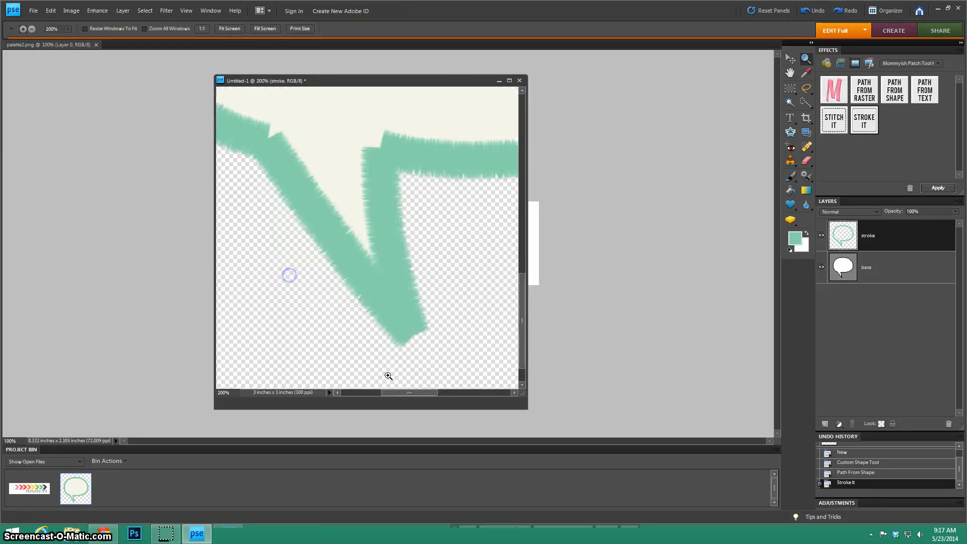
pyautogui.scroll(2, 432, 203)
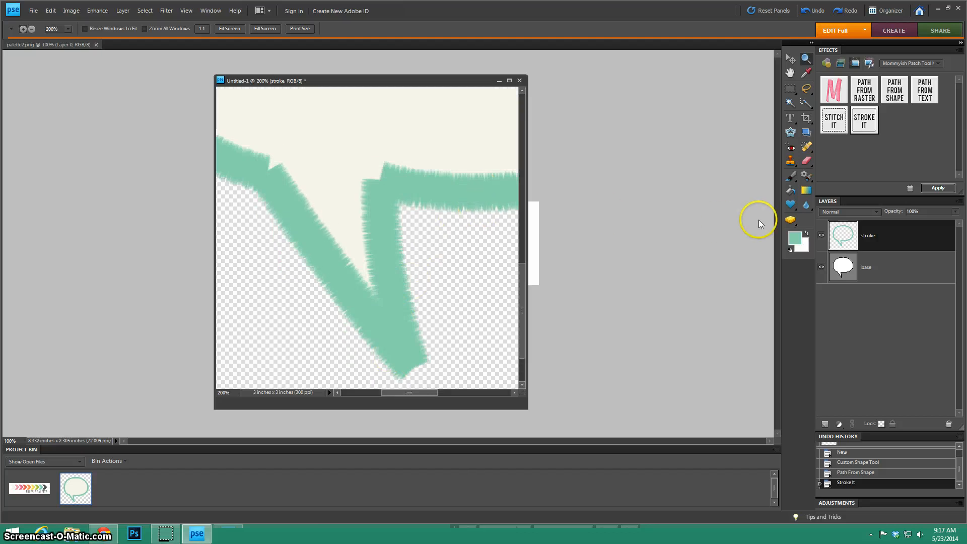
pyautogui.click(790, 181)
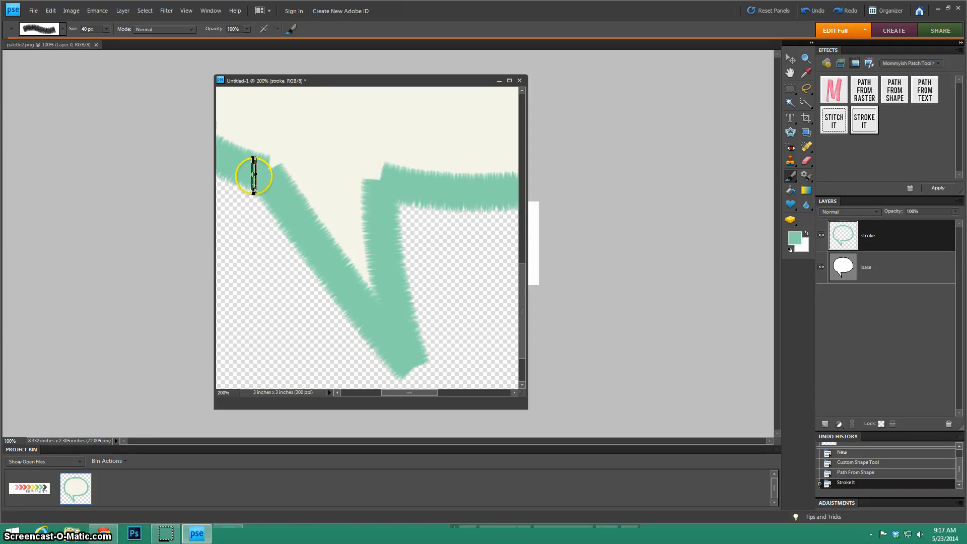
pyautogui.moveTo(384, 182); pyautogui.dragTo(378, 189)
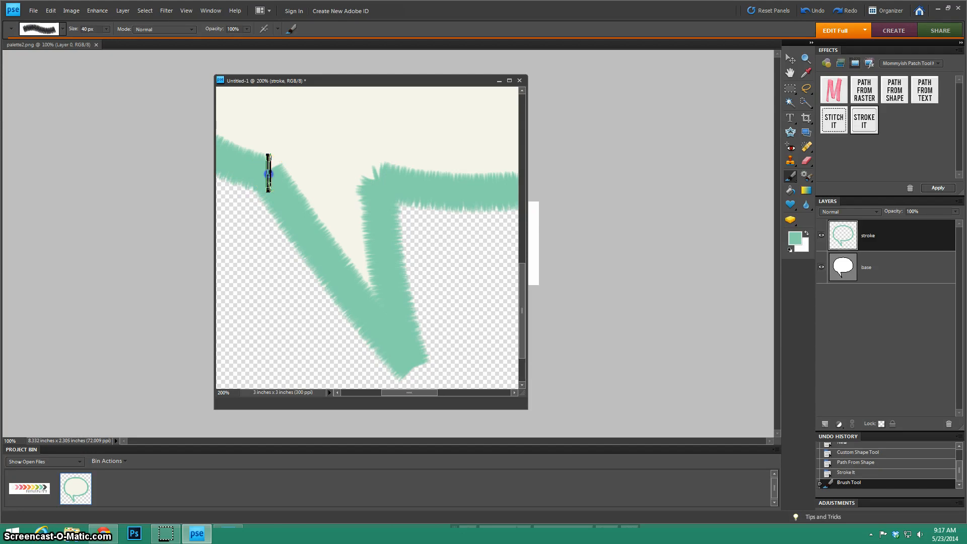
pyautogui.moveTo(269, 174); pyautogui.dragTo(278, 182)
pyautogui.moveTo(420, 359); pyautogui.dragTo(416, 358)
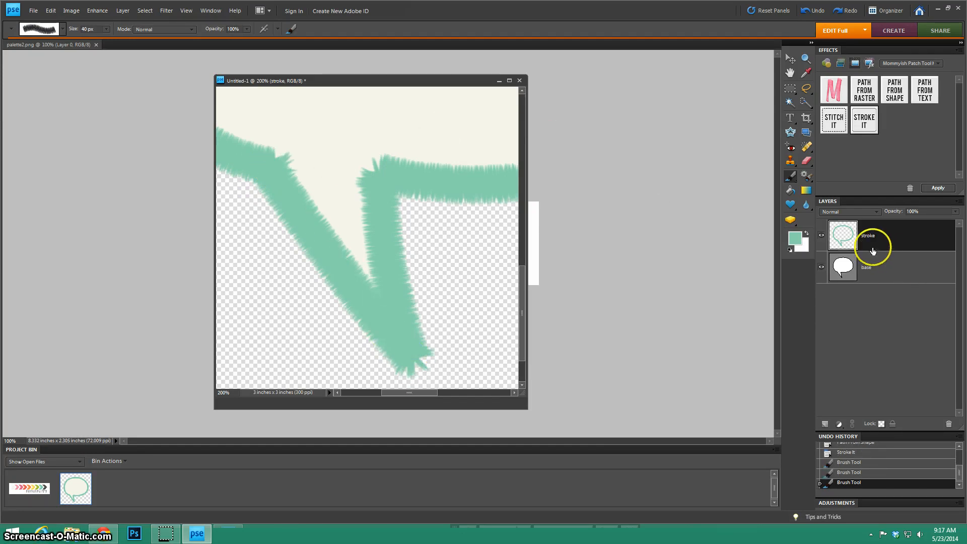
# Apply Stroke It again with the sparser 40 px thread-edge brush and hide the earlier stroke layer.
pyautogui.click(25, 29)
pyautogui.click(53, 119)
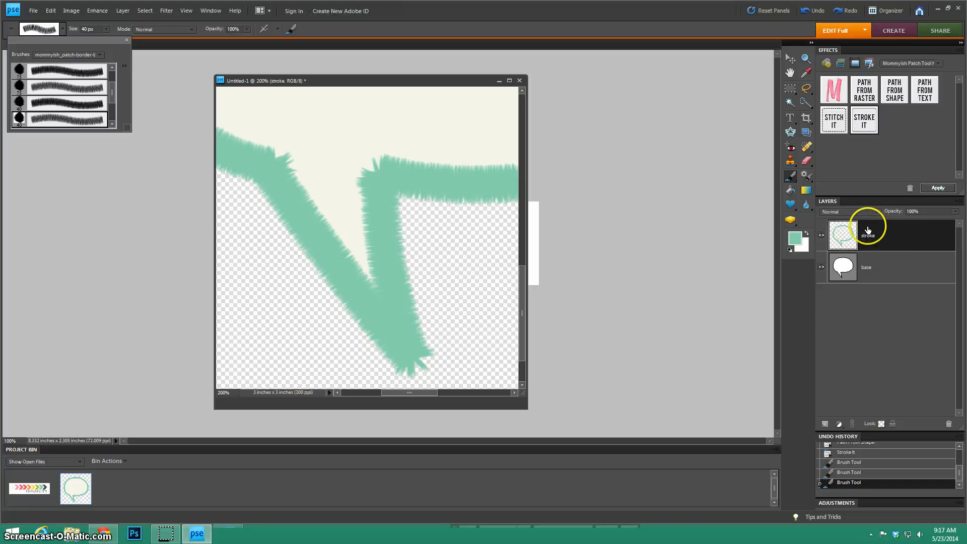
pyautogui.moveTo(834, 115); pyautogui.dragTo(836, 142)
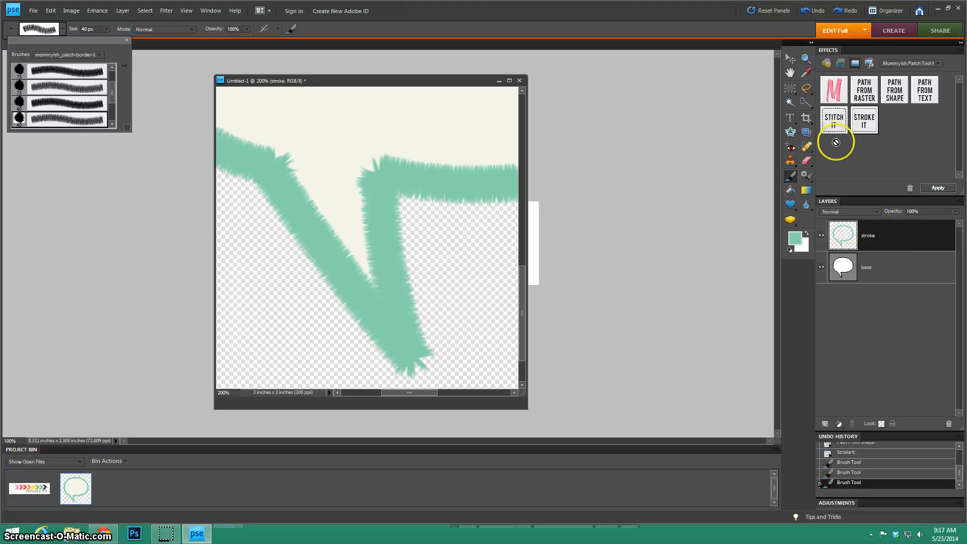
pyautogui.doubleClick(863, 125)
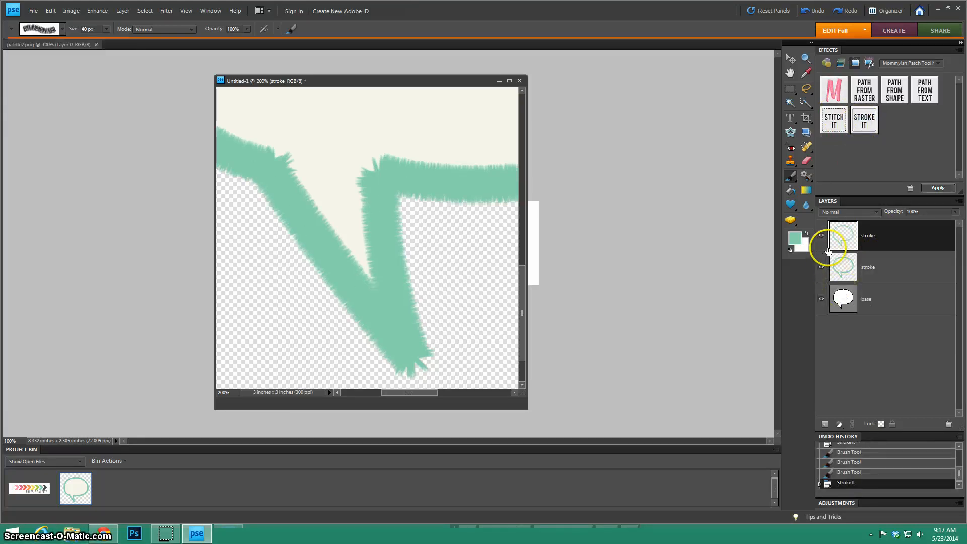
pyautogui.click(822, 267)
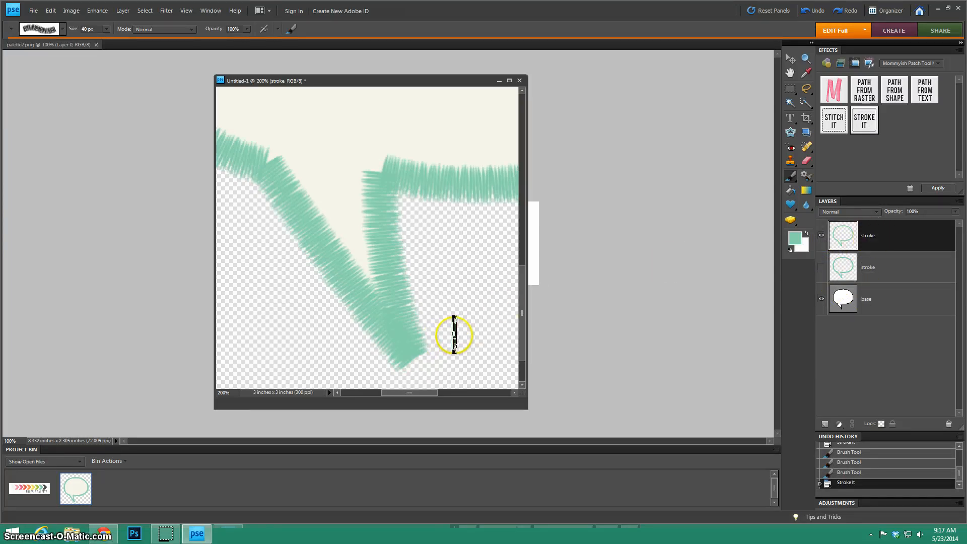
# Fill the corner and tail-tip gaps in the new thread stroke with brush dabs and show the earlier stroke layer again.
pyautogui.moveTo(411, 351)
pyautogui.mouseDown()
pyautogui.moveTo(361, 255)
pyautogui.moveTo(373, 179)
pyautogui.moveTo(387, 175)
pyautogui.mouseUp()
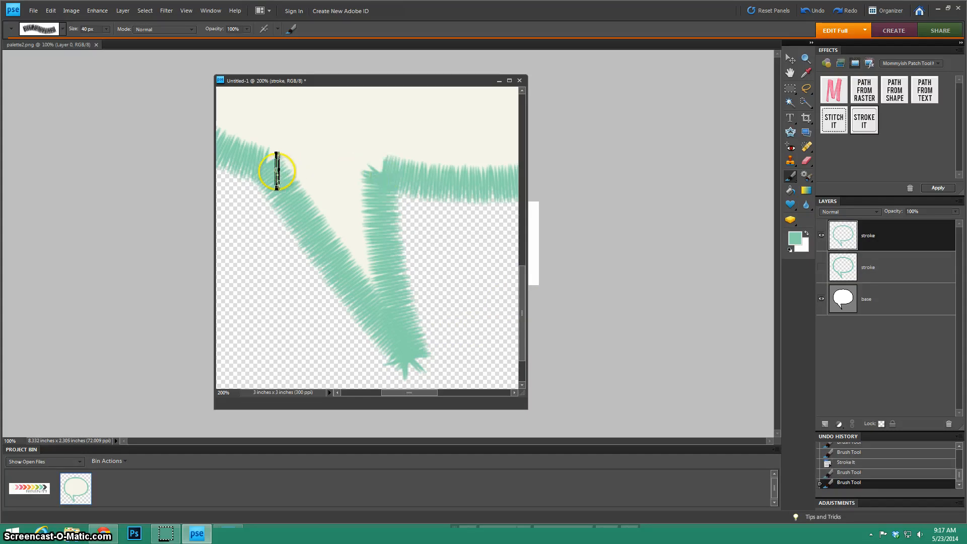
pyautogui.moveTo(265, 165); pyautogui.dragTo(276, 169)
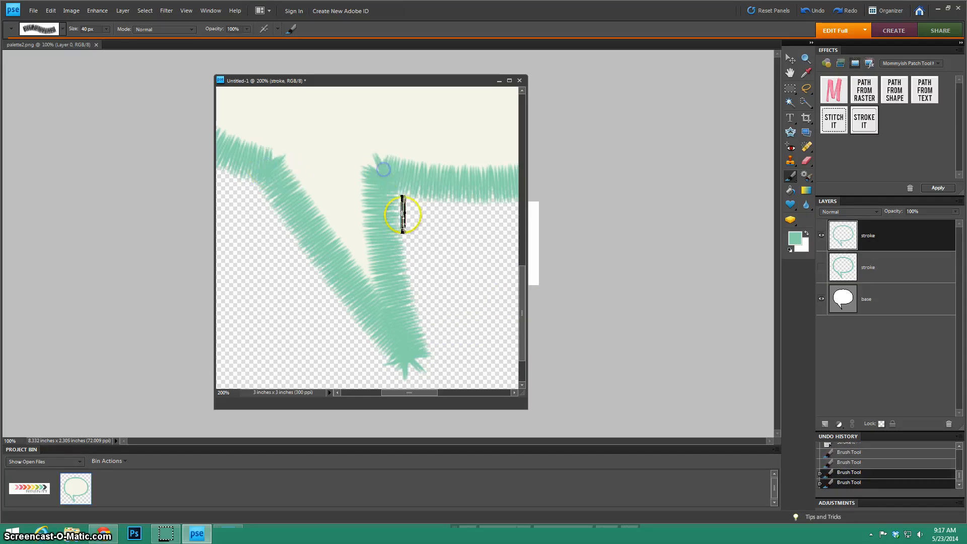
pyautogui.click(822, 268)
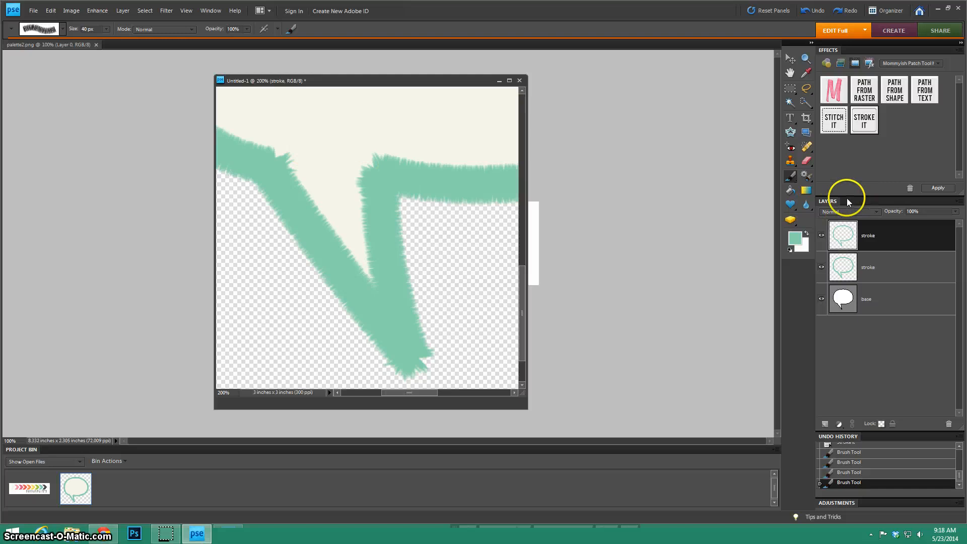
# Set the foreground color to a darker teal (56bc91) for the stitching.
pyautogui.click(796, 237)
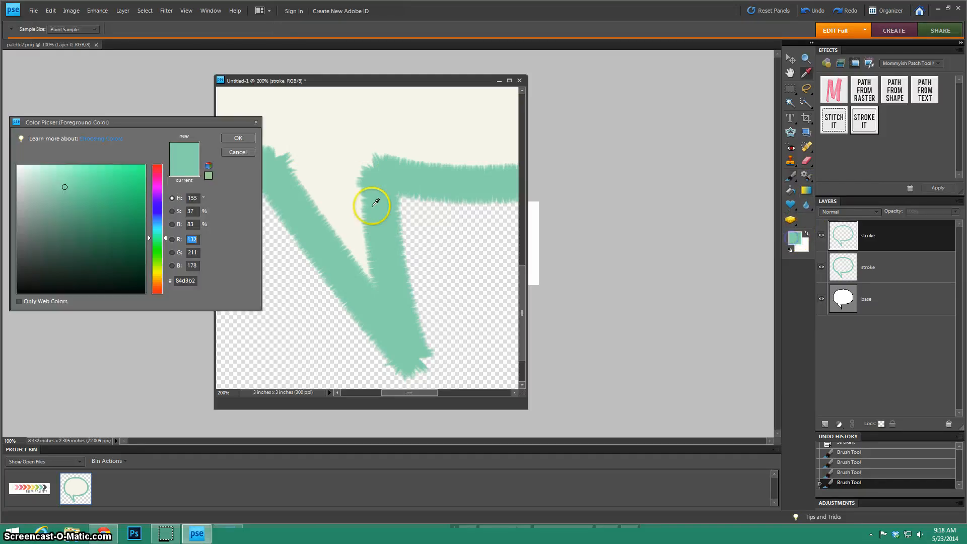
pyautogui.click(79, 198)
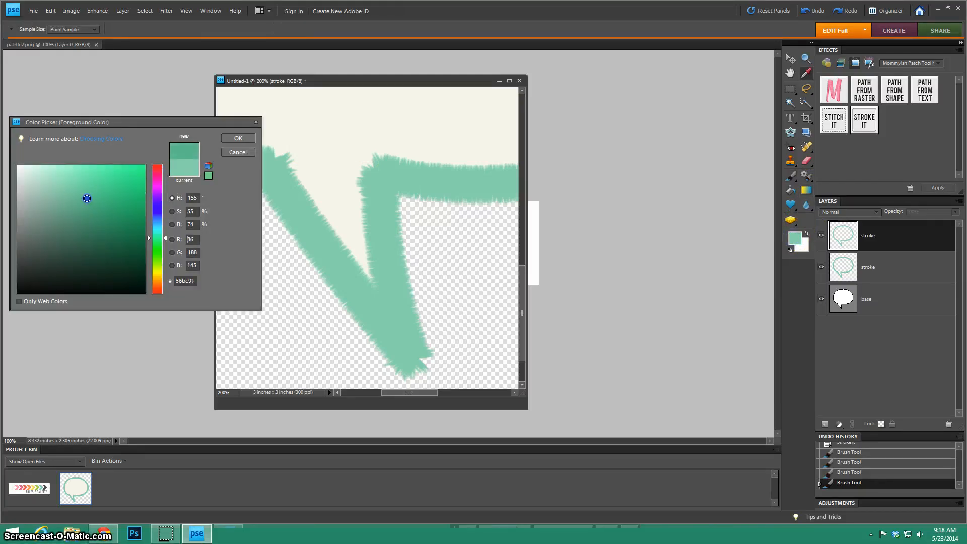
pyautogui.click(238, 139)
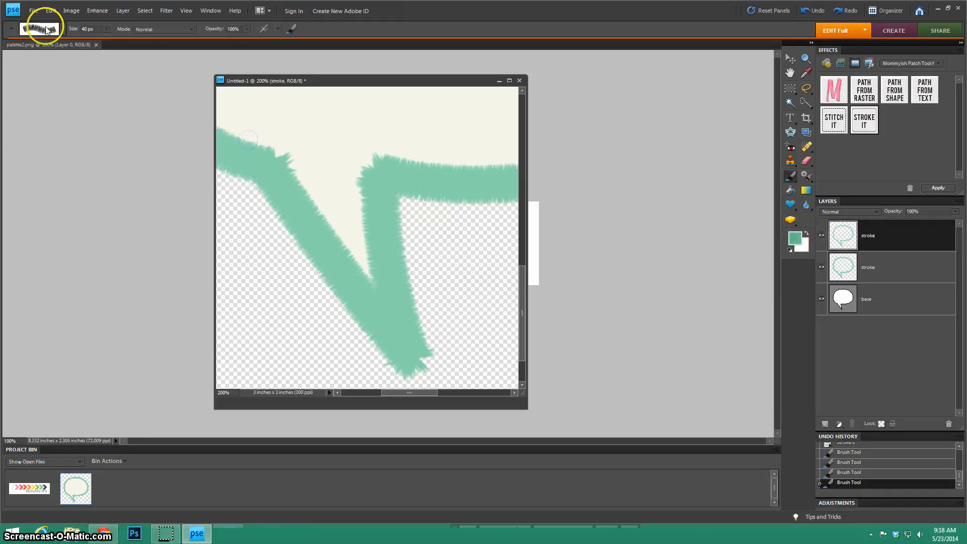
# Select the dashed stitch brush from the mommyish patch-border set and set its size to 25 px.
pyautogui.click(39, 29)
pyautogui.scroll(-3, 66, 101)
pyautogui.click(69, 121)
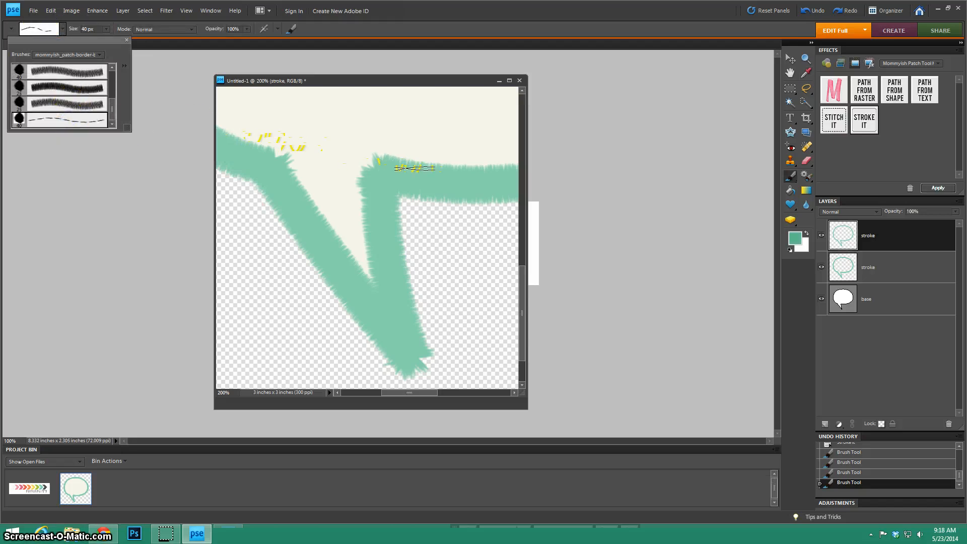
pyautogui.moveTo(99, 29); pyautogui.dragTo(80, 29)
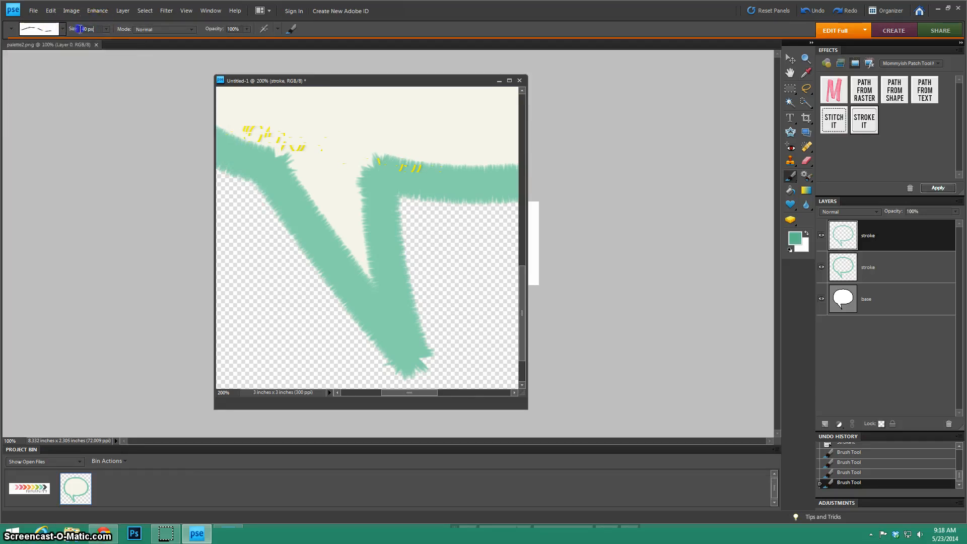
pyautogui.write('25')
pyautogui.press('Return')
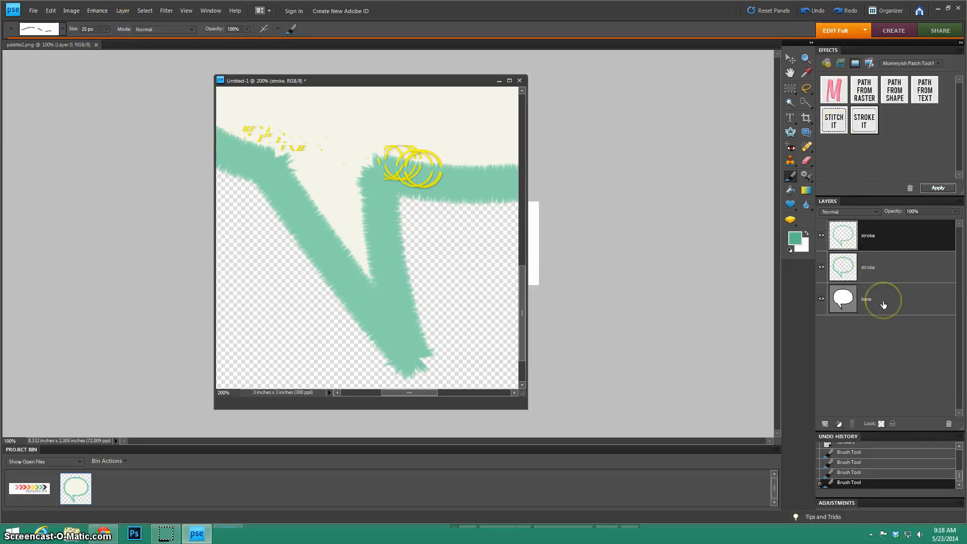
# Apply the Stitch It effect to the base layer's speech-bubble path.
pyautogui.click(883, 304)
pyautogui.click(883, 301)
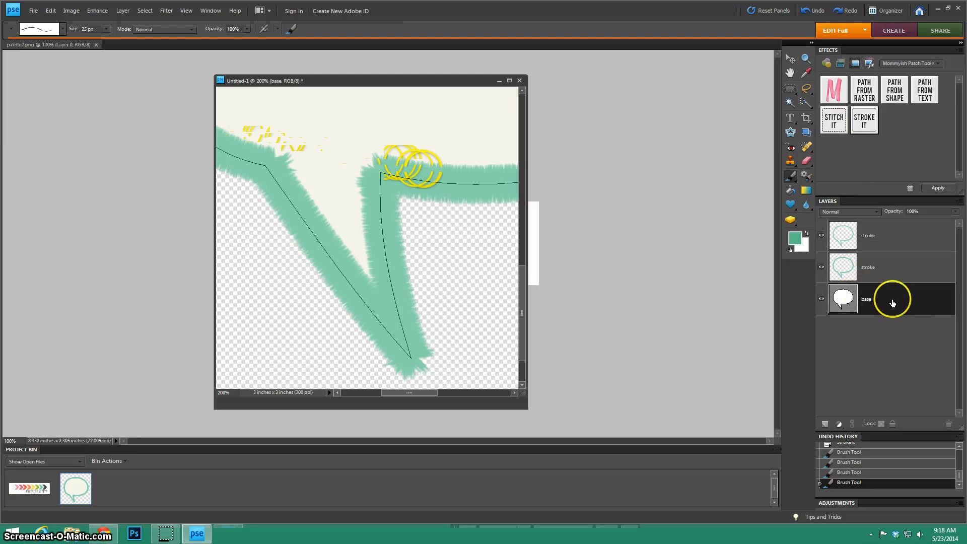
pyautogui.click(834, 126)
pyautogui.moveTo(834, 126)
pyautogui.mouseDown()
pyautogui.moveTo(834, 272)
pyautogui.moveTo(881, 278)
pyautogui.moveTo(877, 304)
pyautogui.moveTo(853, 146)
pyautogui.moveTo(833, 123)
pyautogui.mouseUp()
pyautogui.doubleClick(833, 120)
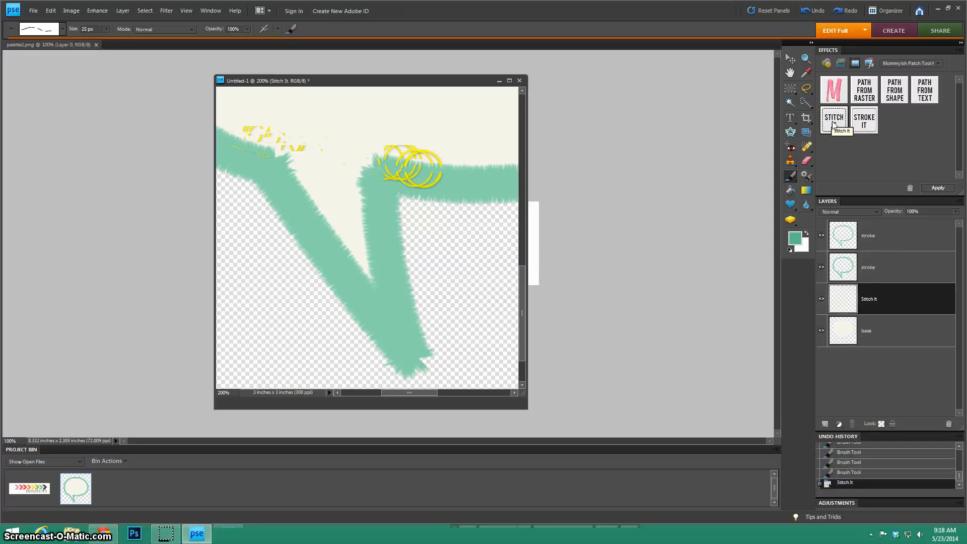
# Move the Stitch It layer above both stroke layers in the layer stack.
pyautogui.click(885, 291)
pyautogui.moveTo(900, 301); pyautogui.dragTo(900, 238)
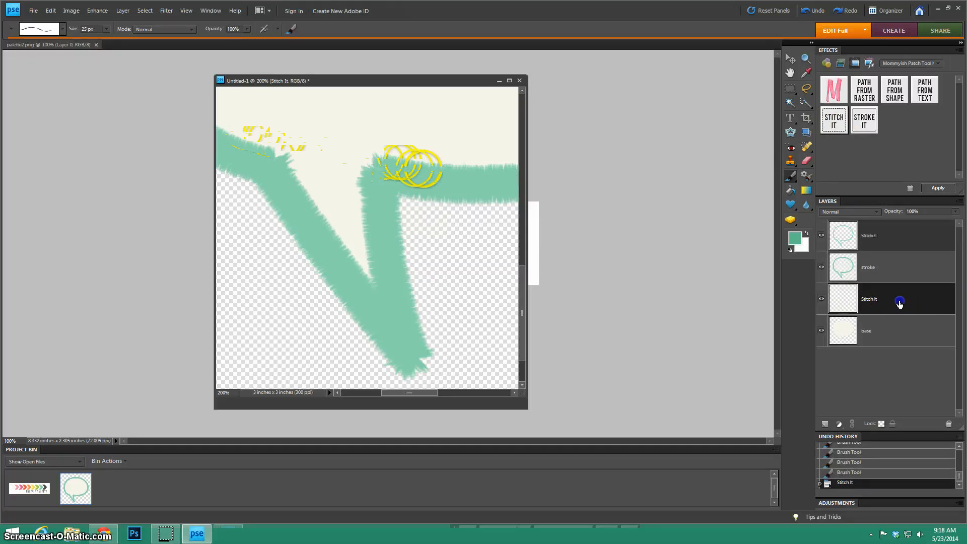
pyautogui.moveTo(900, 302); pyautogui.dragTo(893, 228)
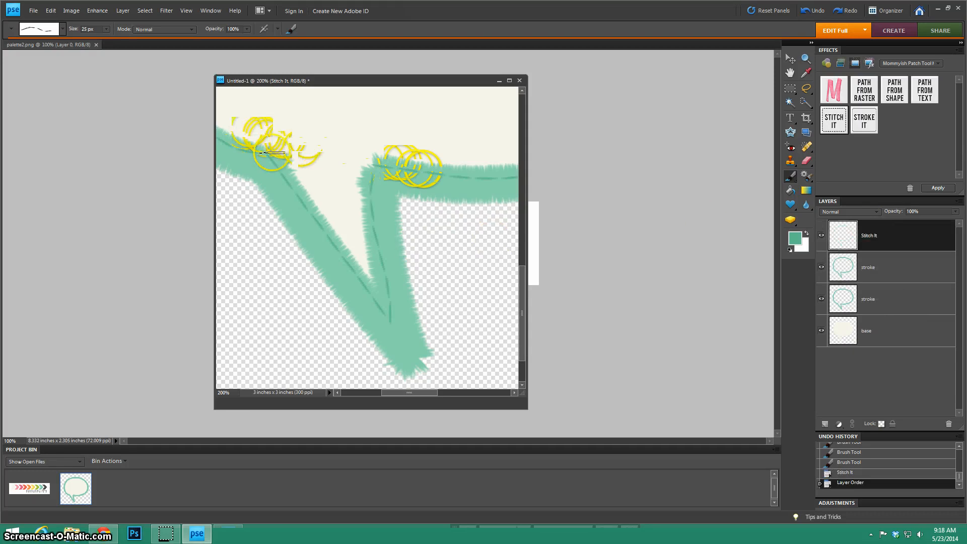
# Inspect the stitched border in the maximized document window and dock the document as a tab beside palette2.png.
pyautogui.click(508, 81)
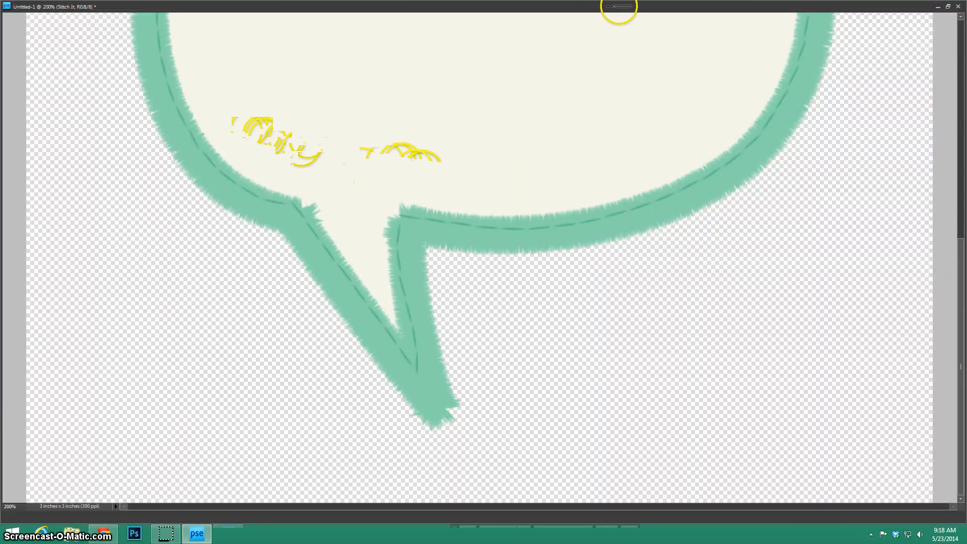
pyautogui.scroll(5, 596, 210)
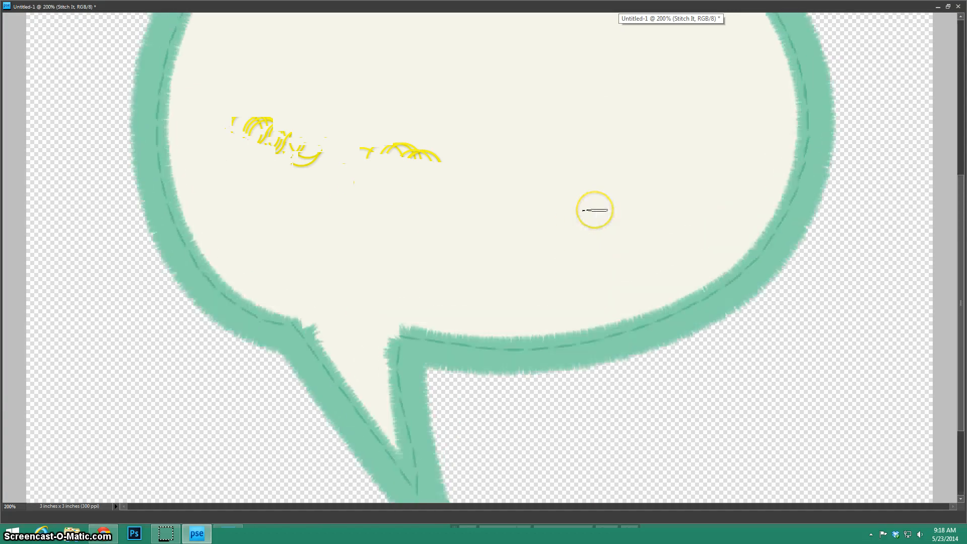
pyautogui.scroll(3, 596, 210)
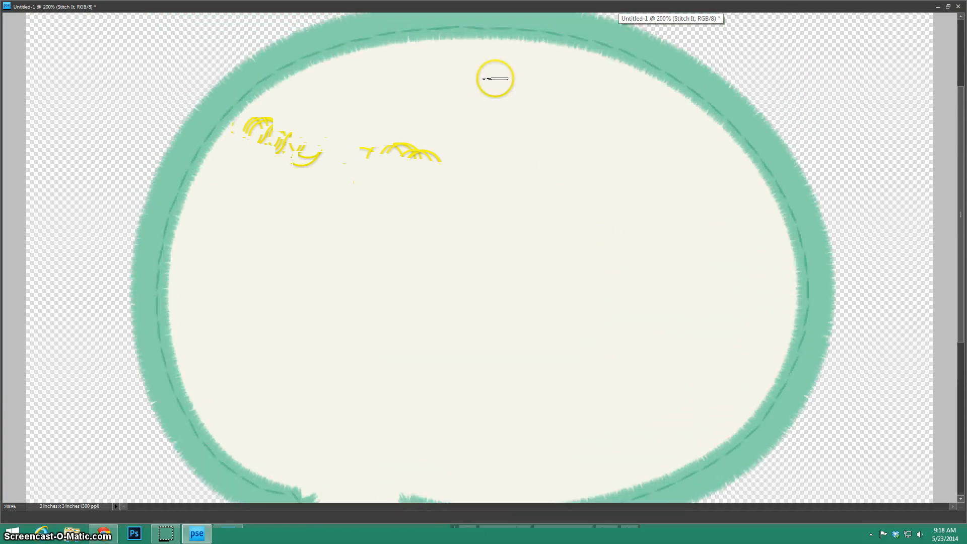
pyautogui.doubleClick(445, 6)
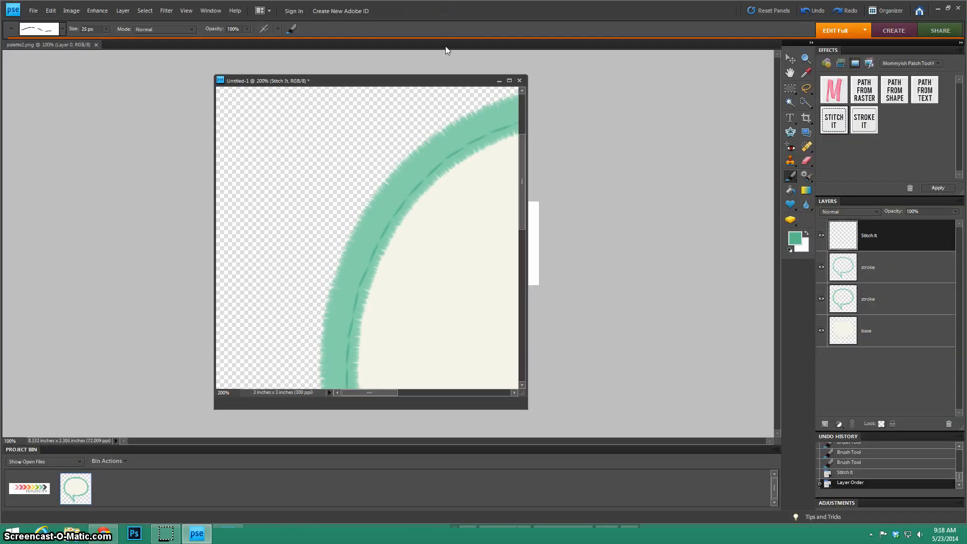
pyautogui.moveTo(440, 85); pyautogui.dragTo(452, 47)
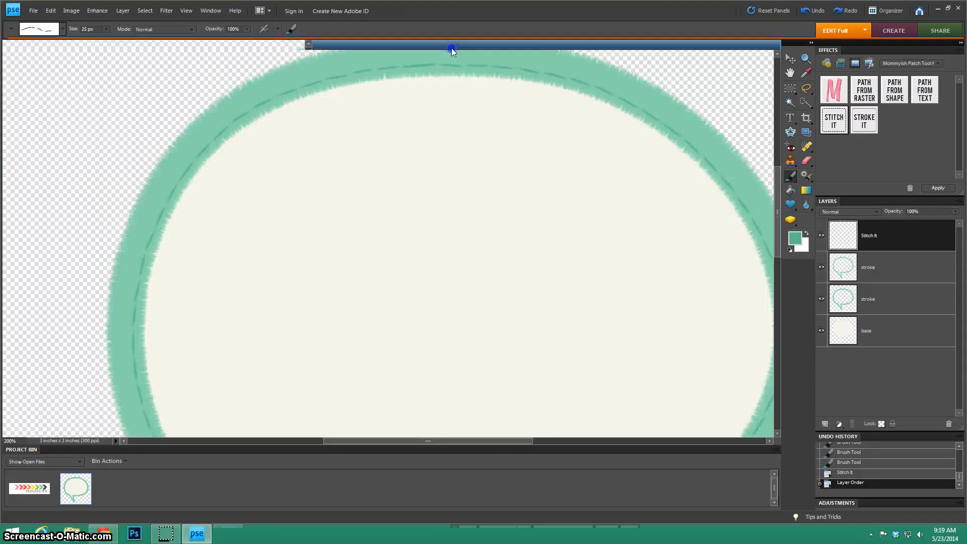
# Examine the stitching along the thread border from the top of the bubble down to its tail.
pyautogui.scroll(-5, 559, 156)
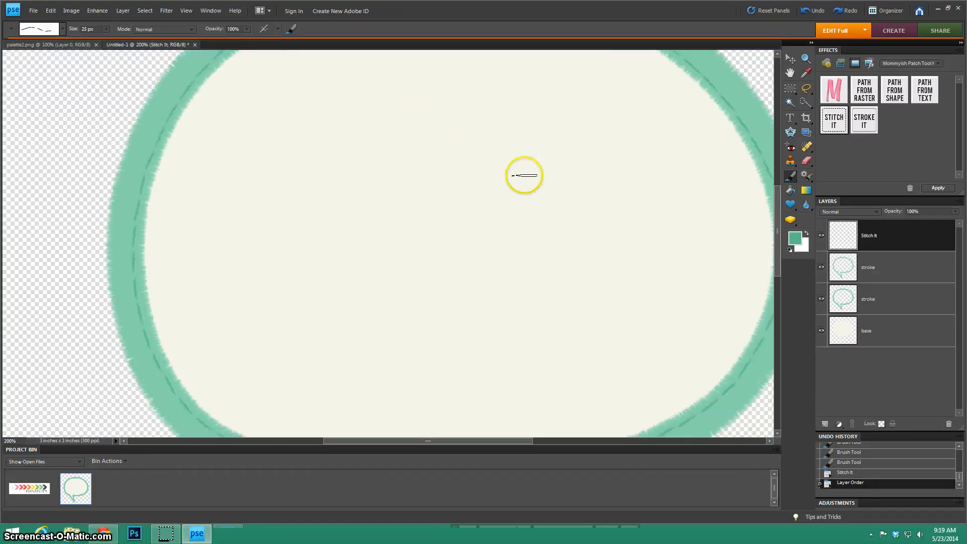
pyautogui.scroll(-3, 533, 185)
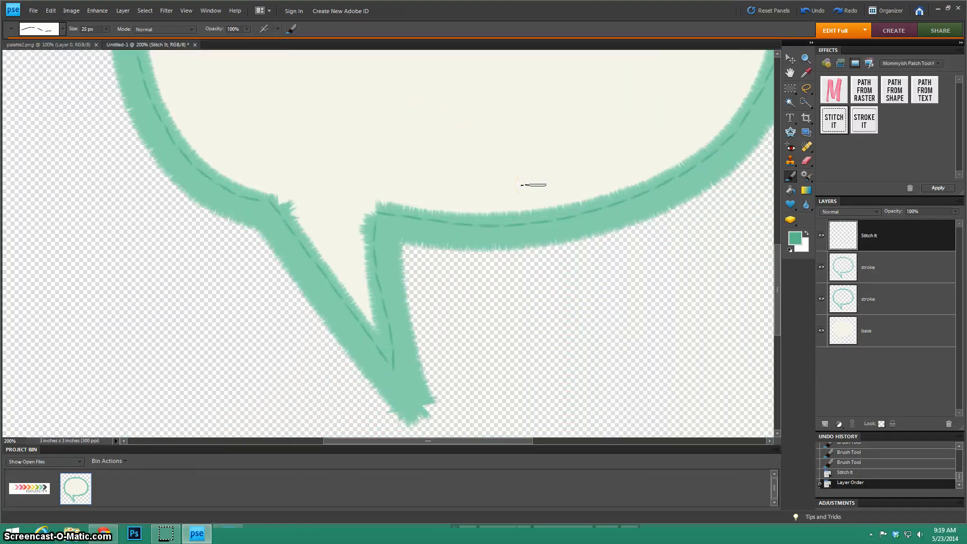
pyautogui.scroll(8, 534, 187)
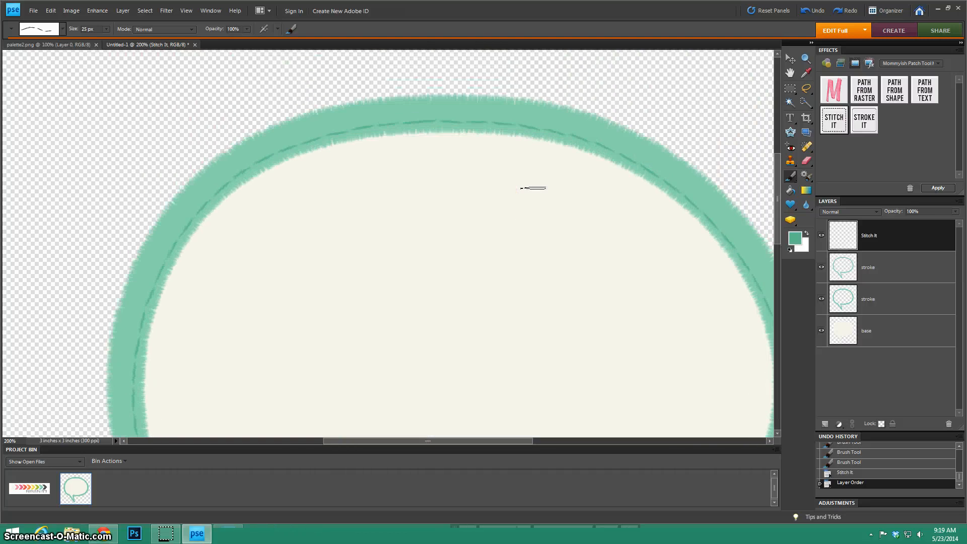
pyautogui.click(626, 199)
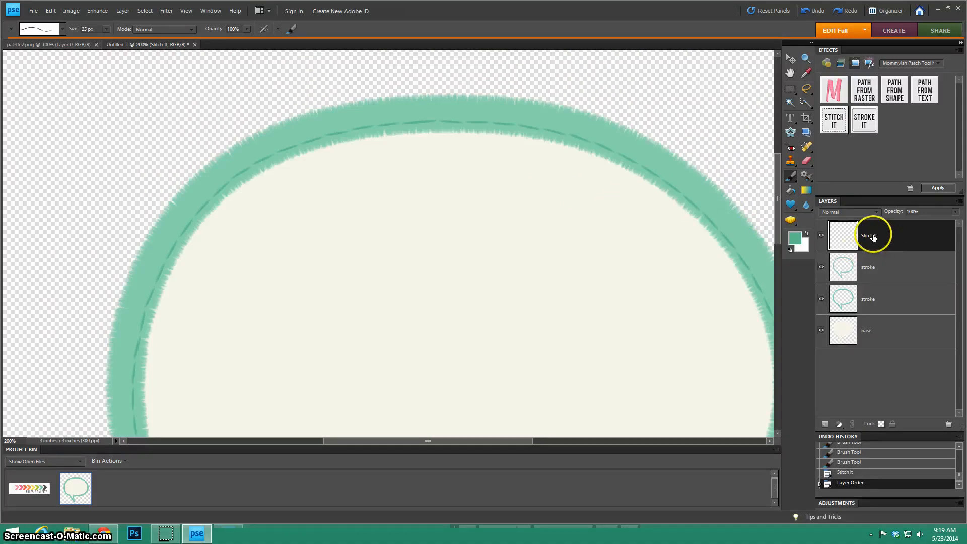
pyautogui.scroll(-4, 556, 265)
pyautogui.scroll(-4, 556, 265)
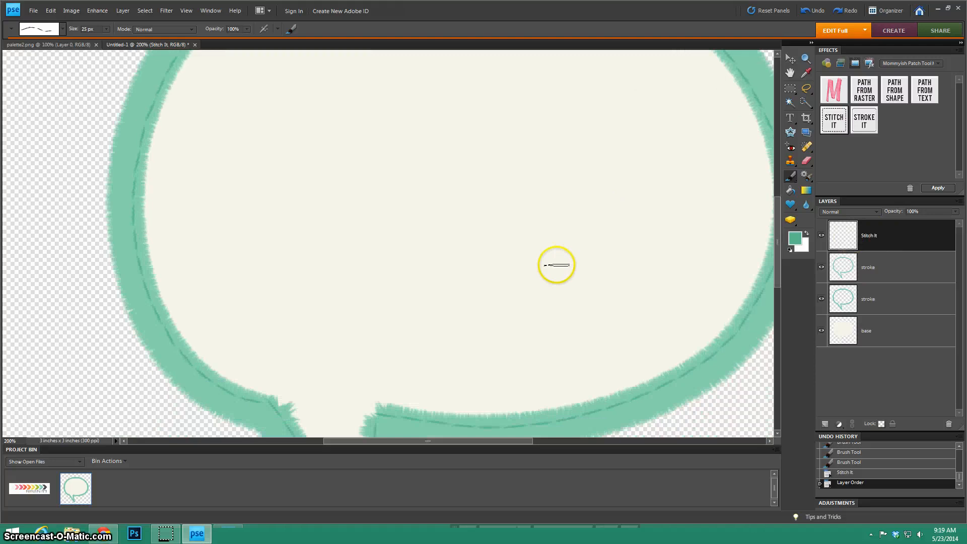
# Sample the red-orange chevron in palette2.png as the foreground color and return to the speech-bubble document.
pyautogui.click(80, 46)
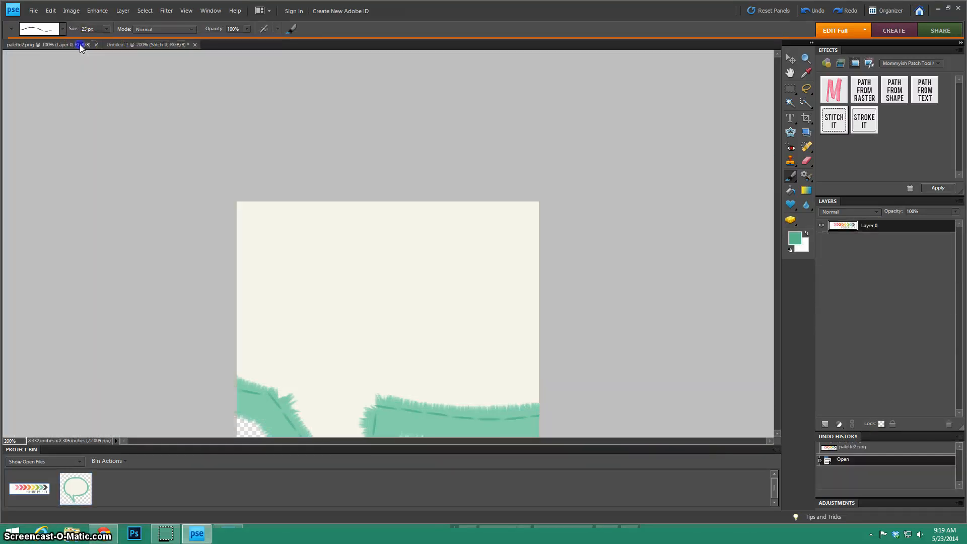
pyautogui.click(800, 241)
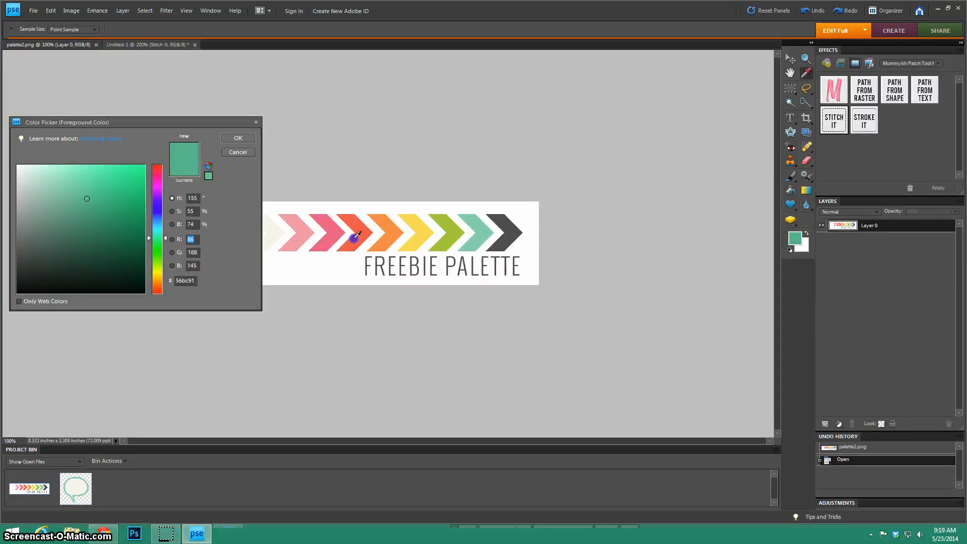
pyautogui.click(354, 238)
pyautogui.click(233, 139)
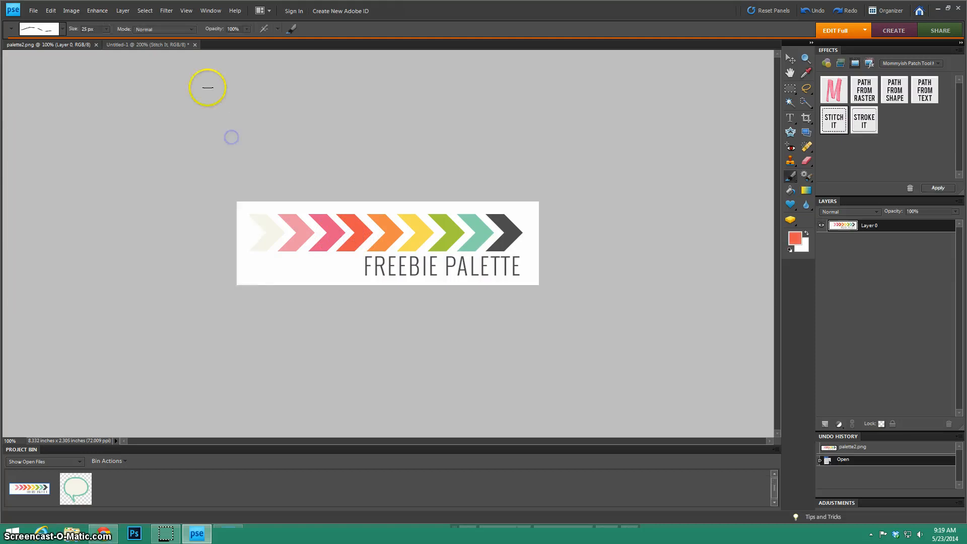
pyautogui.click(170, 47)
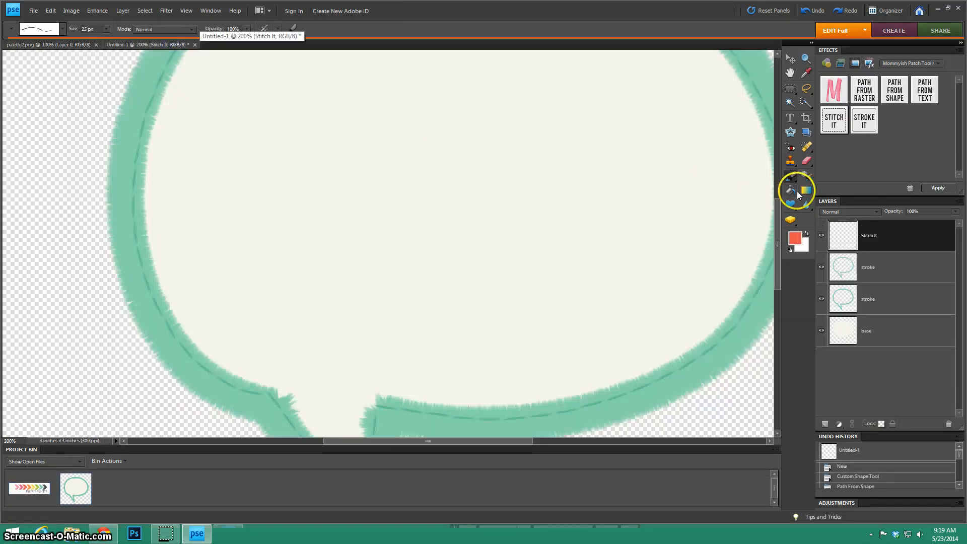
# Add the text "today" over the speech bubble at 72 pt in the current KG Bless You font.
pyautogui.click(789, 119)
pyautogui.click(267, 294)
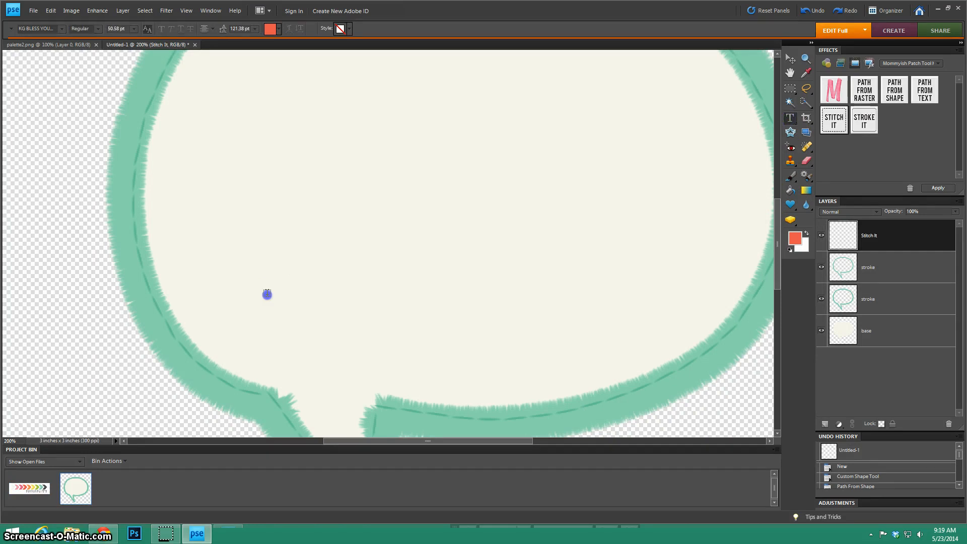
pyautogui.click(133, 29)
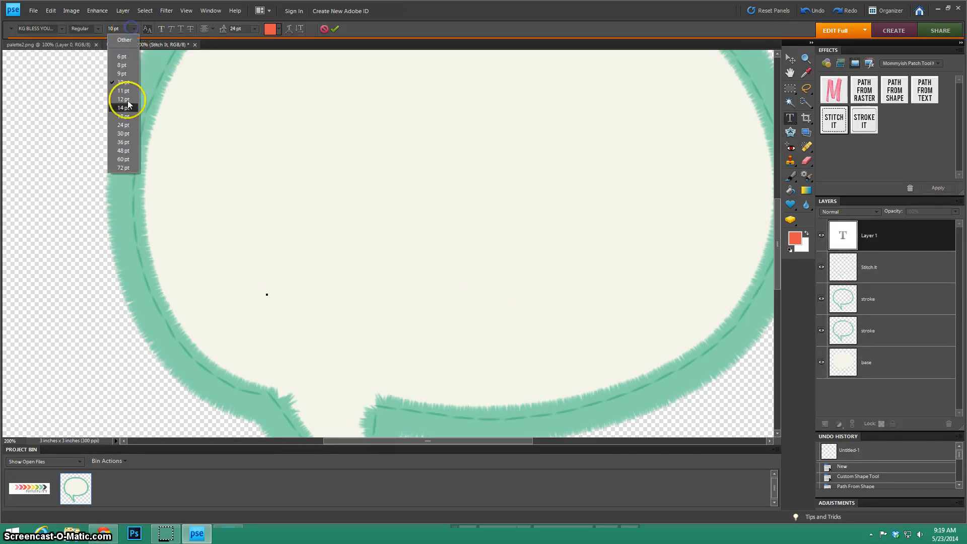
pyautogui.click(126, 168)
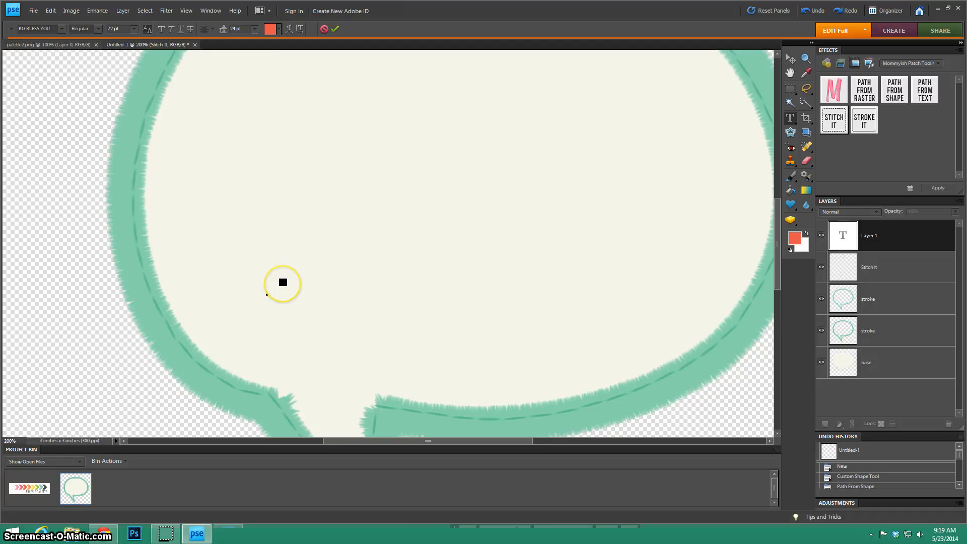
pyautogui.write('TODAY')
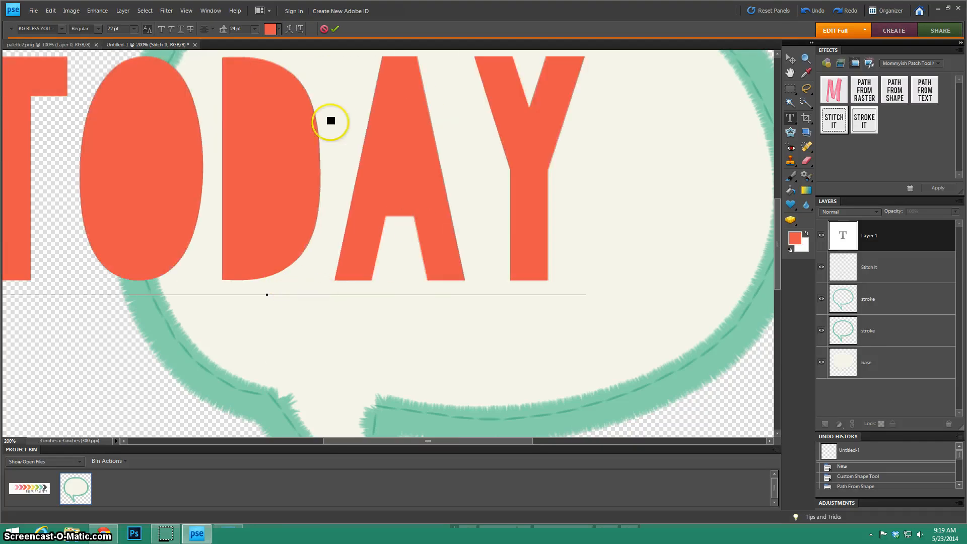
# Set the "today" text size to 60 pt, center it inside the speech bubble and commit the text.
pyautogui.hotkey('ctrl', 'a')
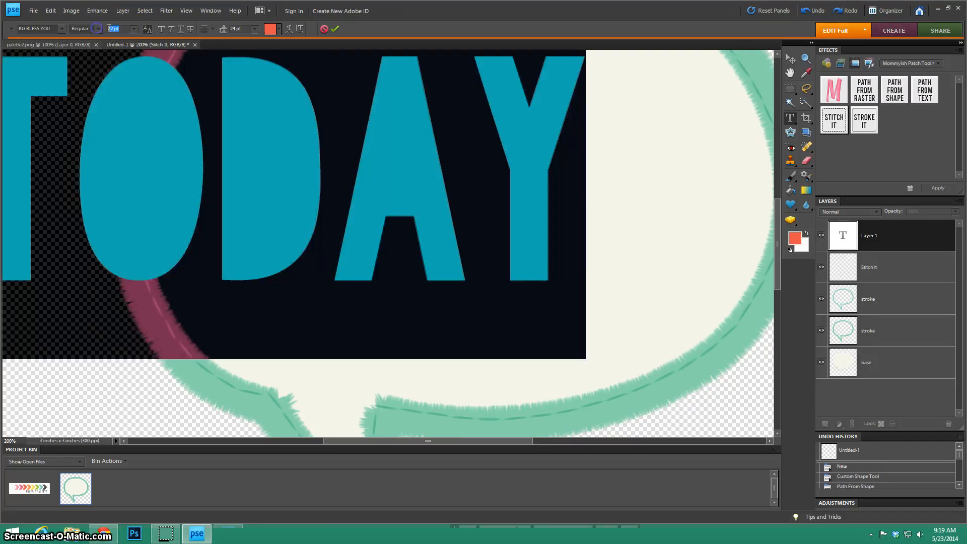
pyautogui.write('60')
pyautogui.click(278, 183)
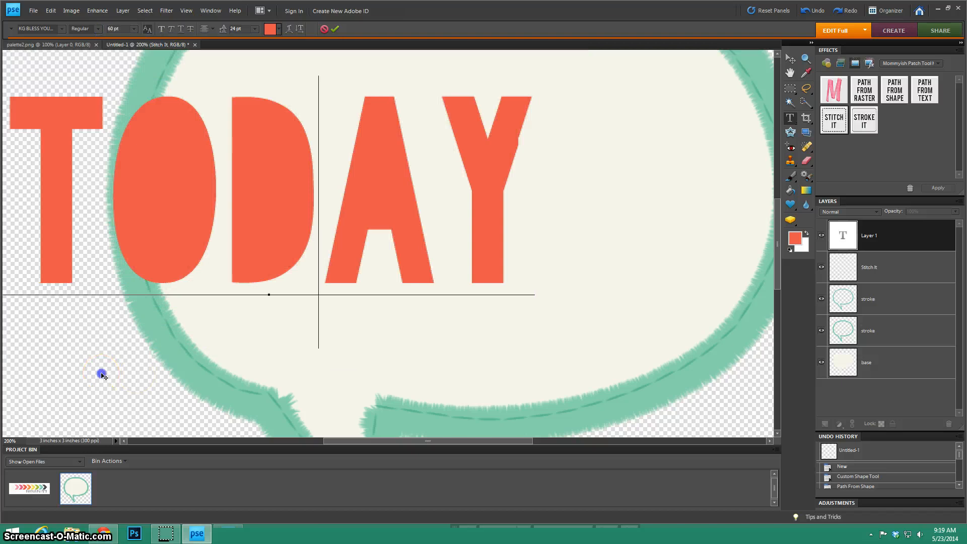
pyautogui.moveTo(101, 373)
pyautogui.mouseDown()
pyautogui.moveTo(297, 387)
pyautogui.moveTo(280, 384)
pyautogui.mouseUp()
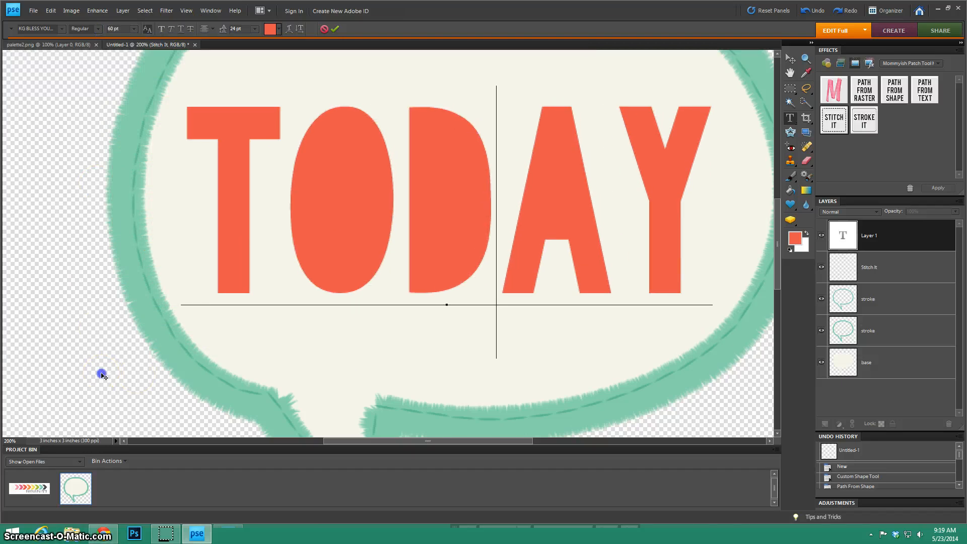
pyautogui.hotkey('ctrl', 'Return')
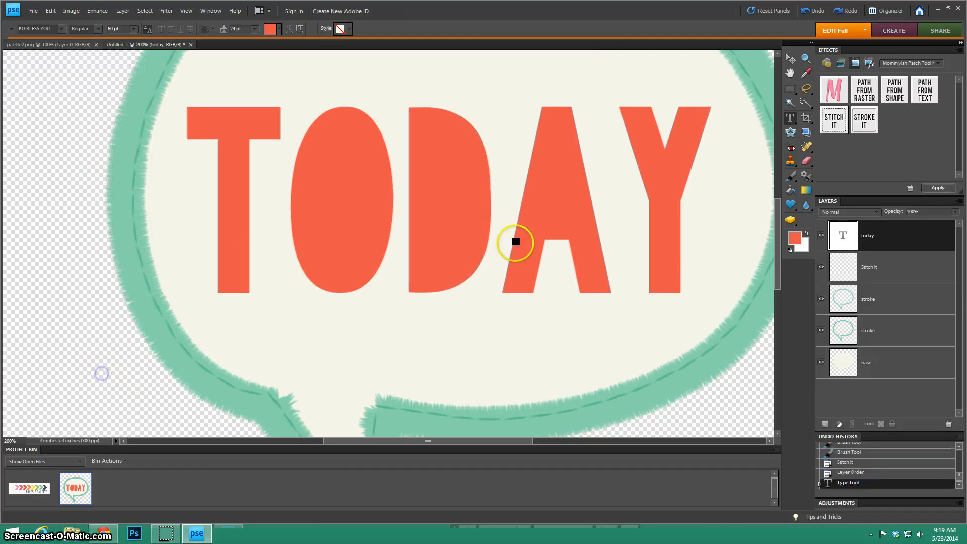
pyautogui.rightClick(905, 242)
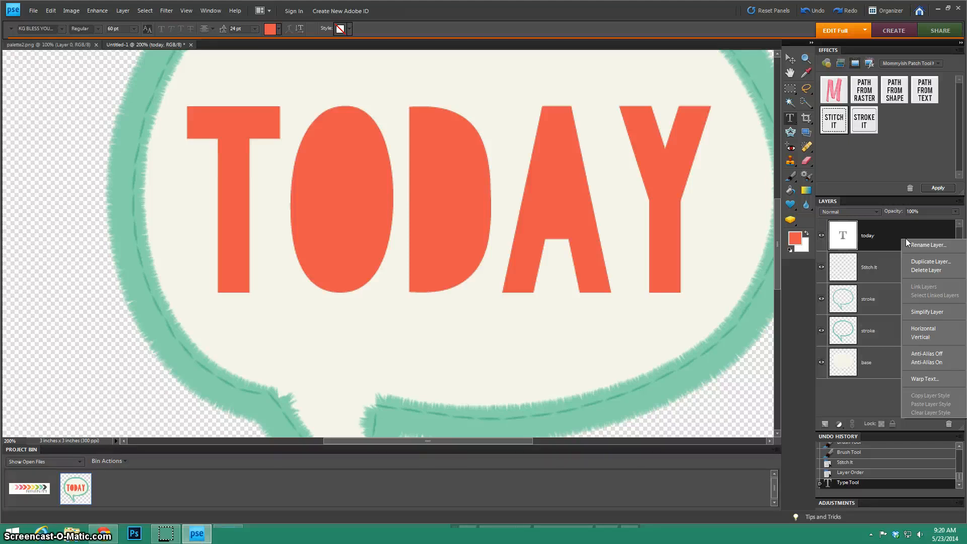
pyautogui.click(916, 247)
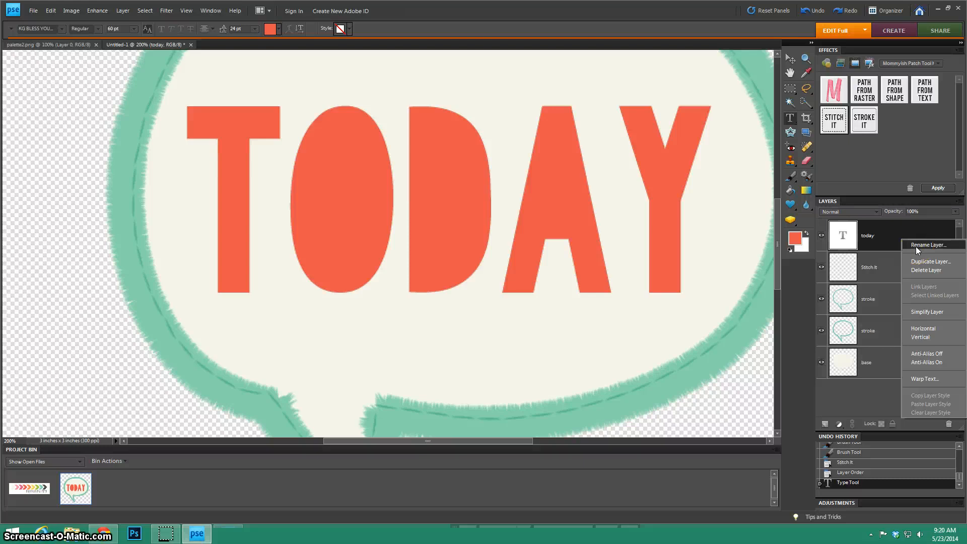
pyautogui.click(550, 175)
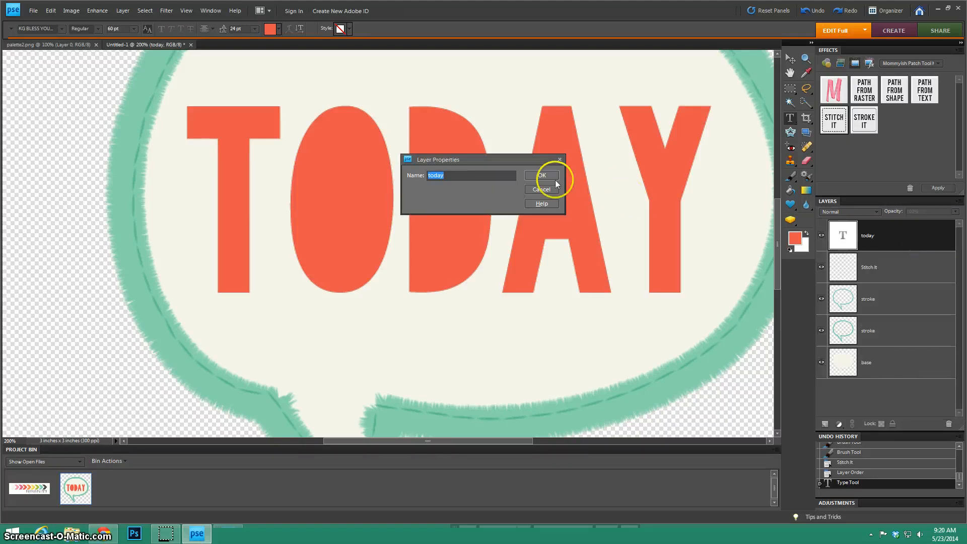
# Simplify the "today" text layer into a raster layer.
pyautogui.click(843, 235)
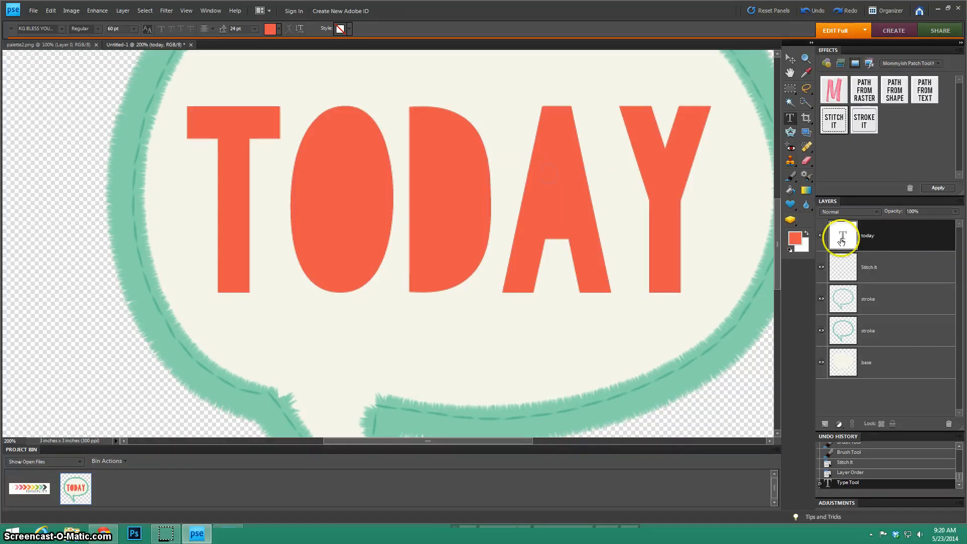
pyautogui.rightClick(872, 237)
pyautogui.click(902, 312)
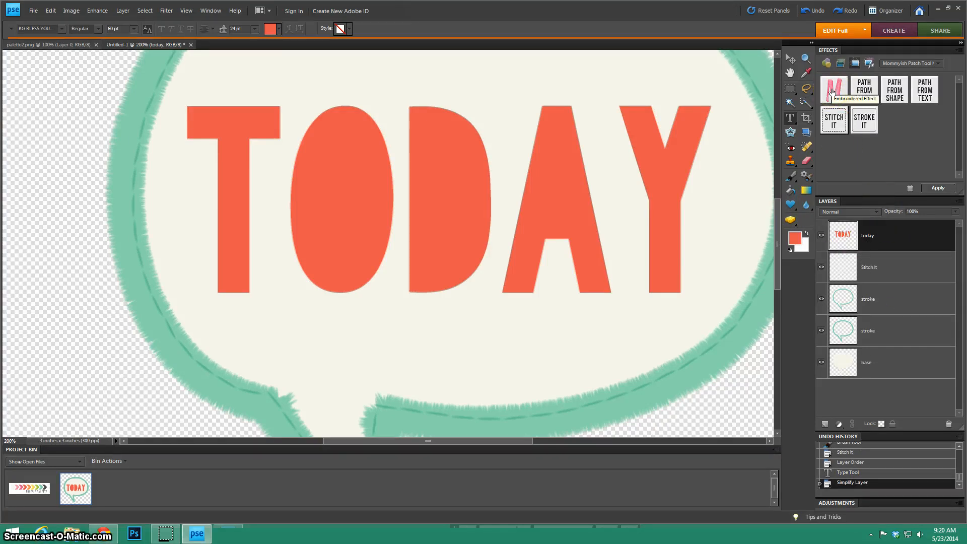
# Apply the Embroidered Effect three times to the "today" lettering and revert to the state after the second application.
pyautogui.doubleClick(832, 90)
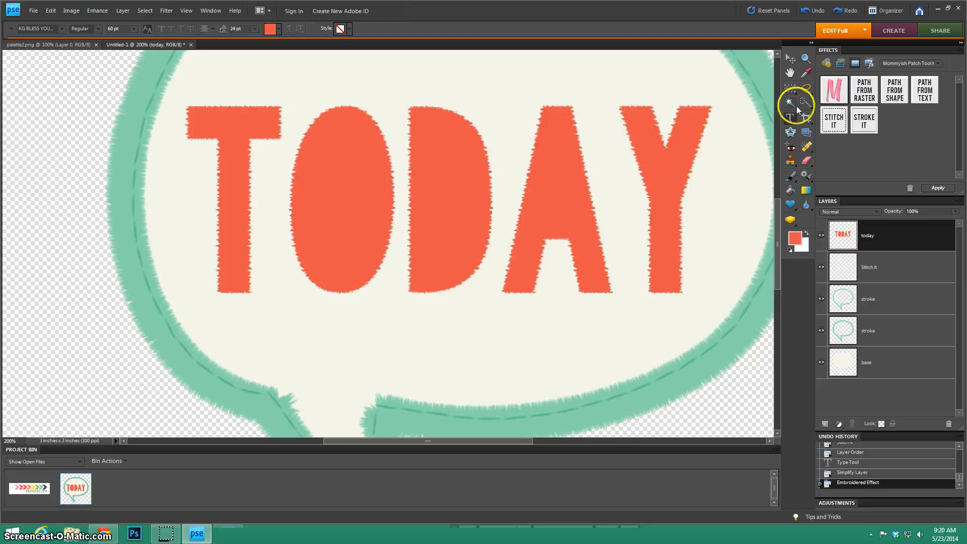
pyautogui.doubleClick(832, 93)
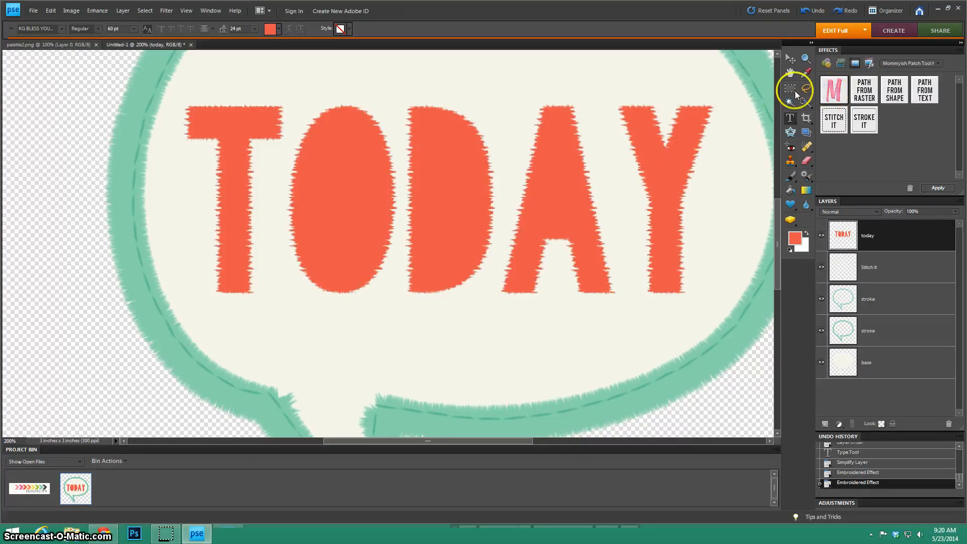
pyautogui.doubleClick(834, 90)
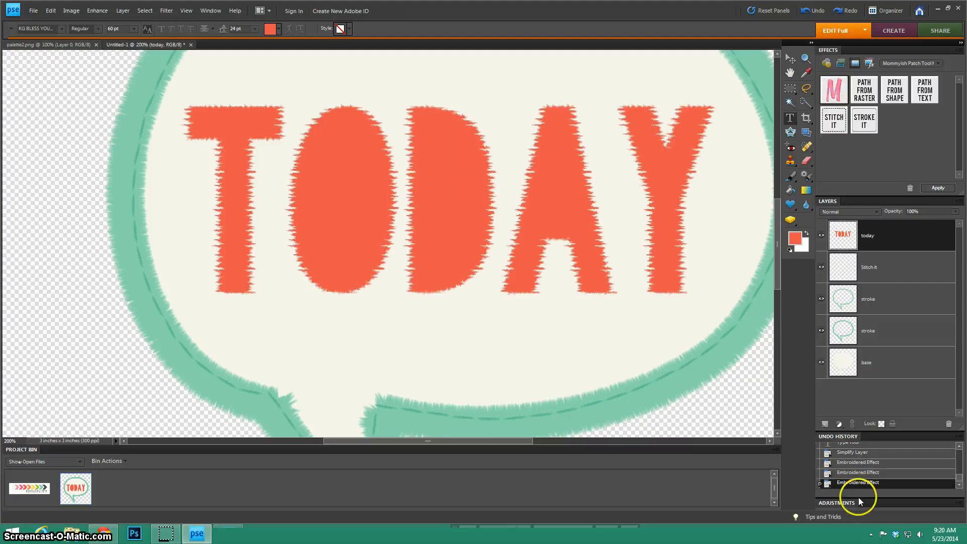
pyautogui.click(859, 470)
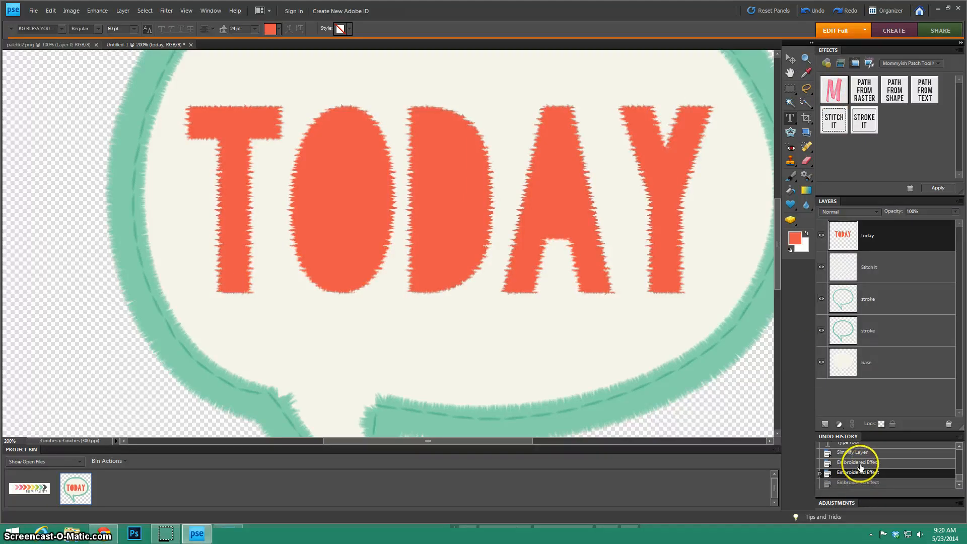
pyautogui.click(861, 461)
pyautogui.click(863, 472)
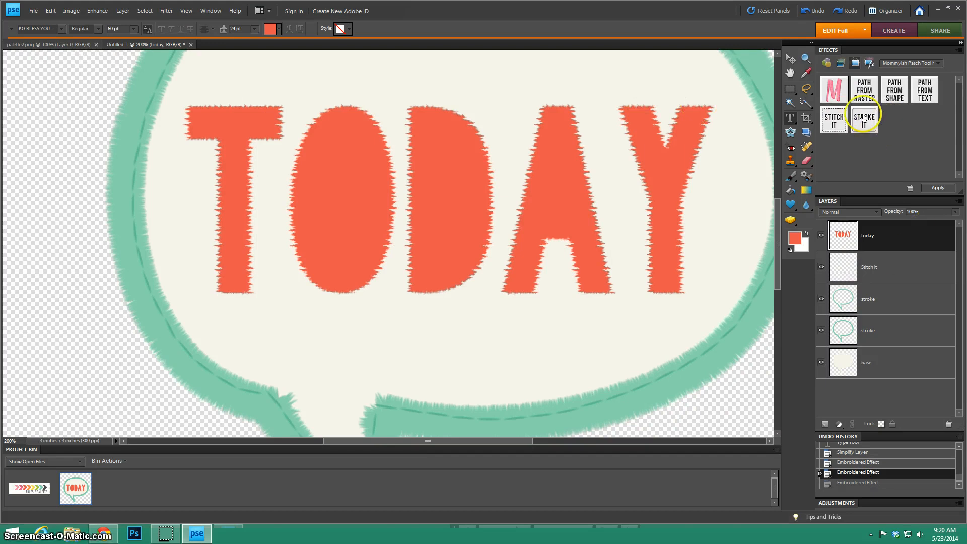
# Apply the Mommyish "Badge BG - Light BG's" layer style to the base layer, followed by the adjacent background style in the patch kit.
pyautogui.click(841, 64)
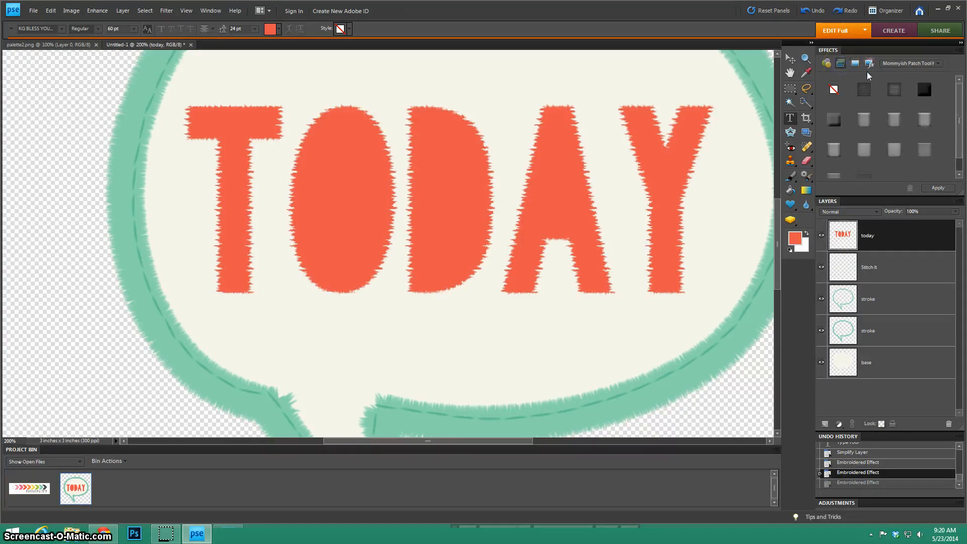
pyautogui.click(910, 63)
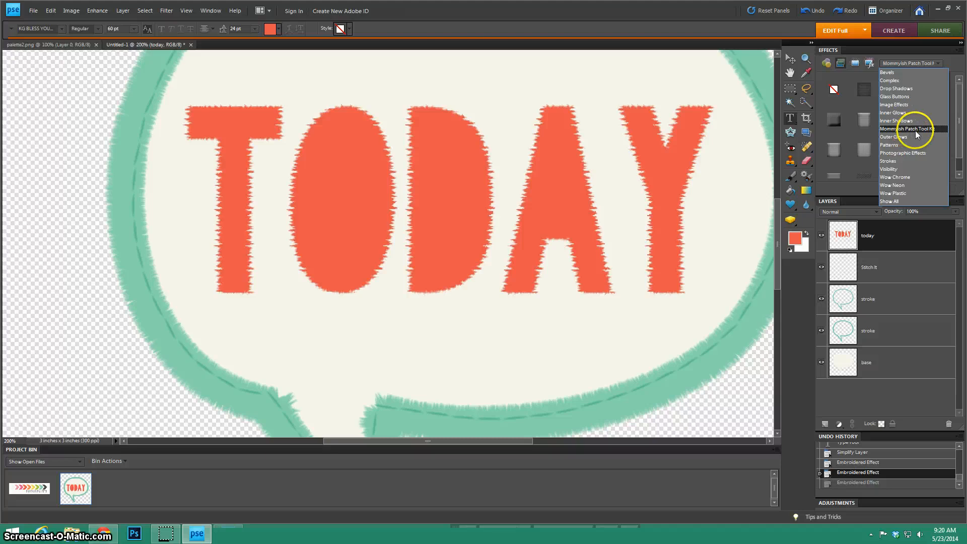
pyautogui.click(906, 129)
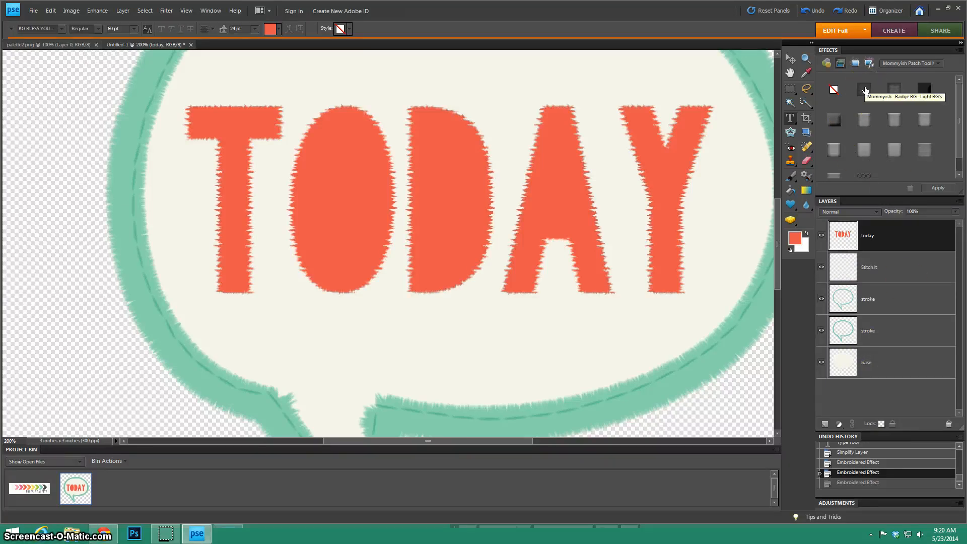
pyautogui.moveTo(865, 91); pyautogui.dragTo(581, 372)
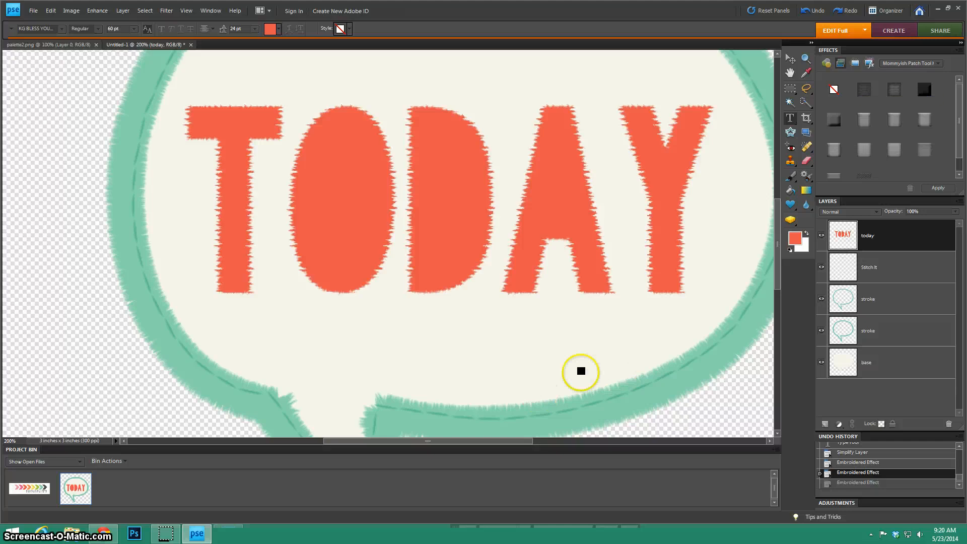
pyautogui.click(884, 365)
pyautogui.doubleClick(863, 90)
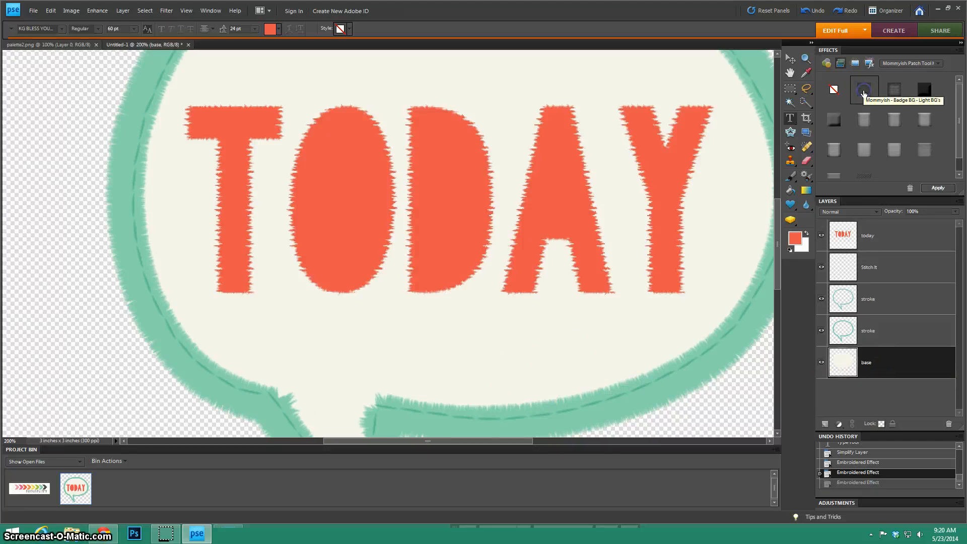
pyautogui.doubleClick(890, 92)
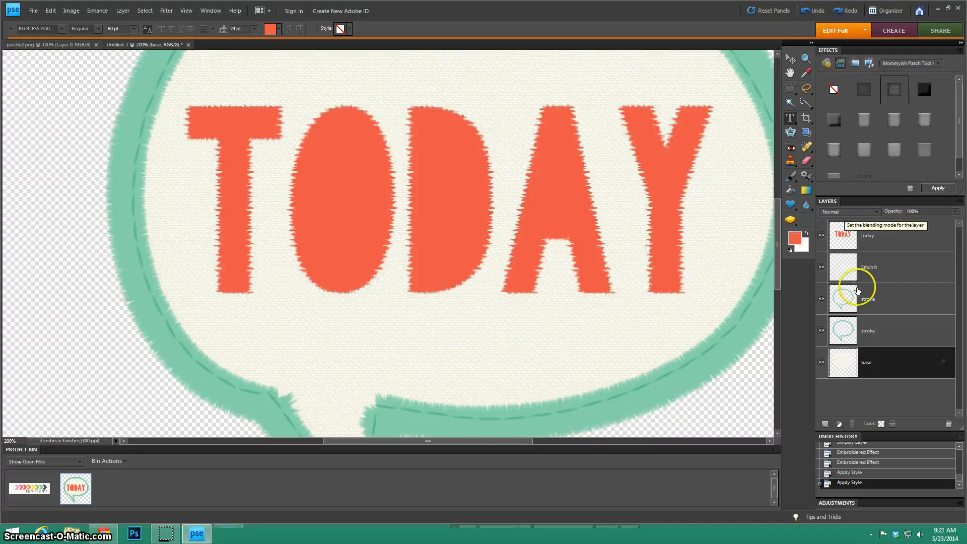
# Apply the "Edging Thread - Bottom" style to the lower stroke layer and "Edging Thread Top" to the upper stroke layer.
pyautogui.click(891, 334)
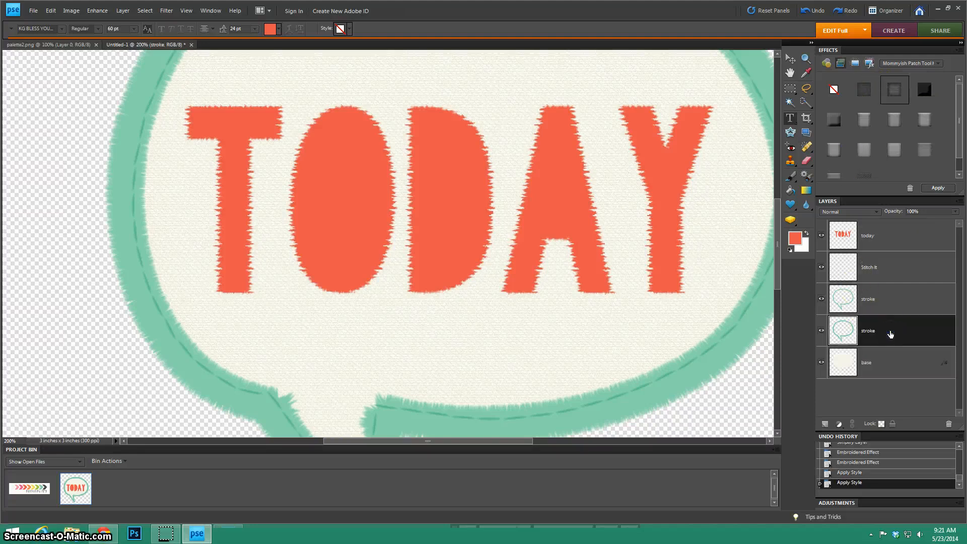
pyautogui.click(923, 94)
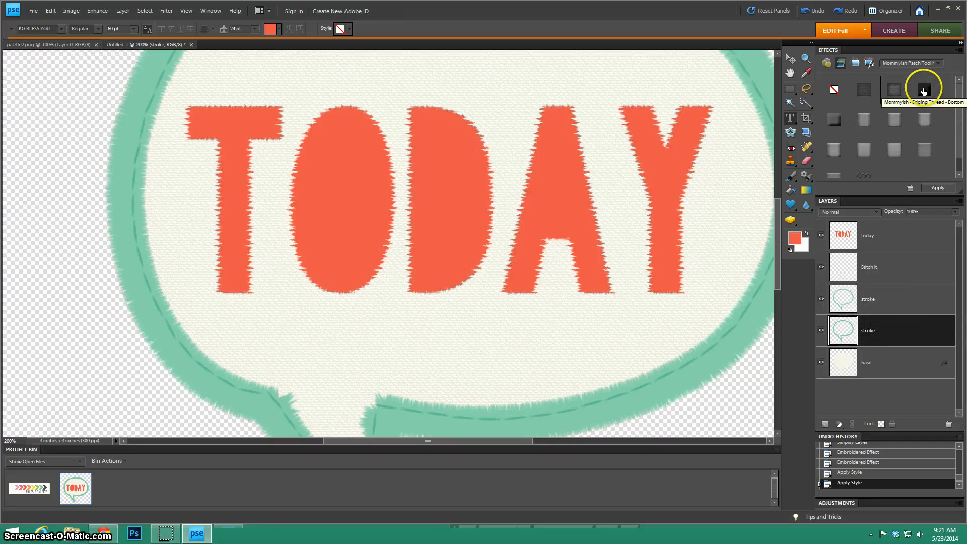
pyautogui.doubleClick(924, 91)
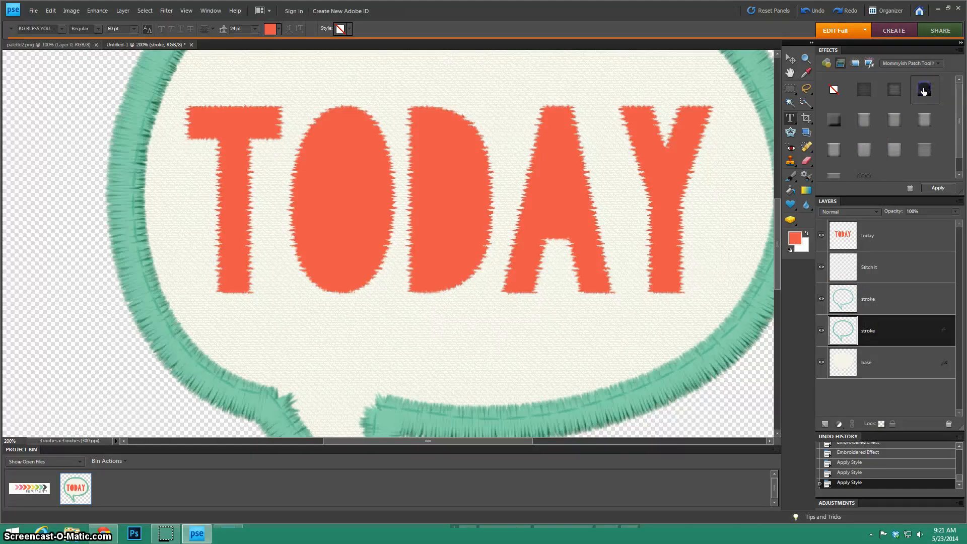
pyautogui.click(900, 301)
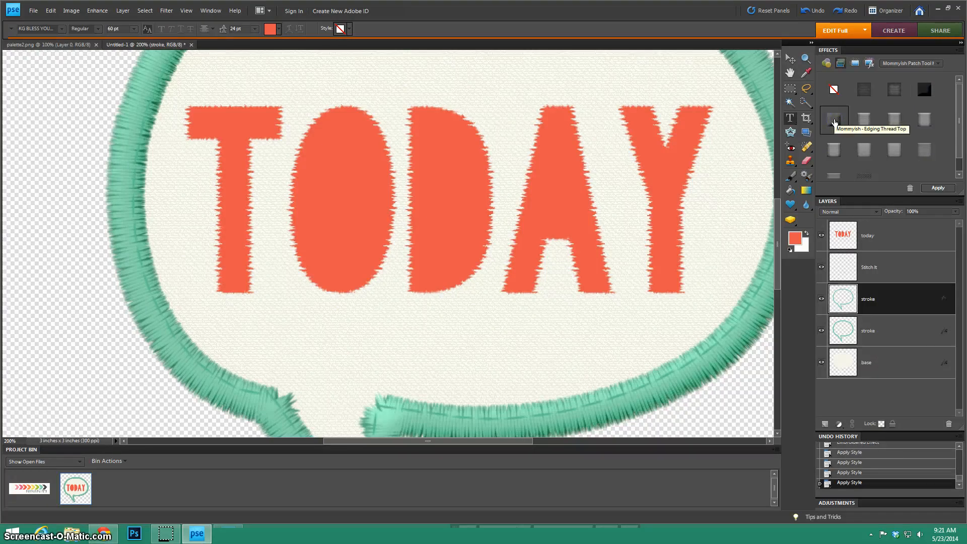
# Apply the "Mommyish - Patch Stitching Style" to the Stitch It layer.
pyautogui.moveTo(841, 149)
pyautogui.mouseDown()
pyautogui.moveTo(884, 278)
pyautogui.moveTo(892, 271)
pyautogui.mouseUp()
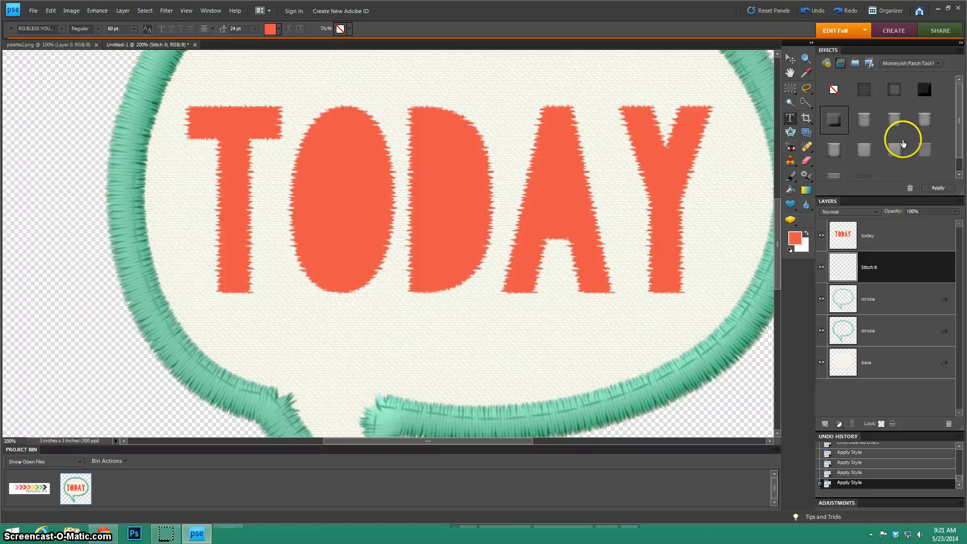
pyautogui.scroll(-1, 879, 155)
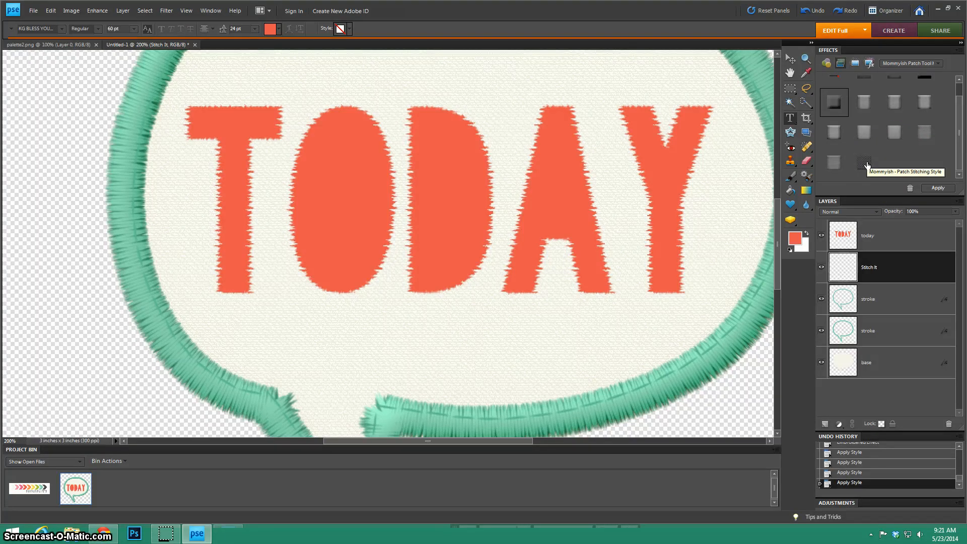
pyautogui.doubleClick(867, 165)
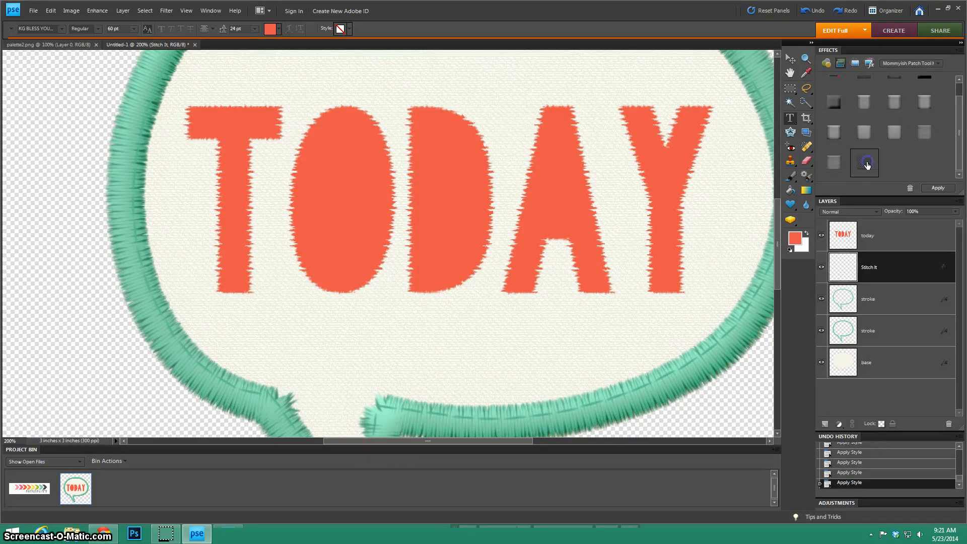
# Try several embroidery thread styles on the "today" layer, ending with the one listed just before the Patch Stitching Style.
pyautogui.click(884, 233)
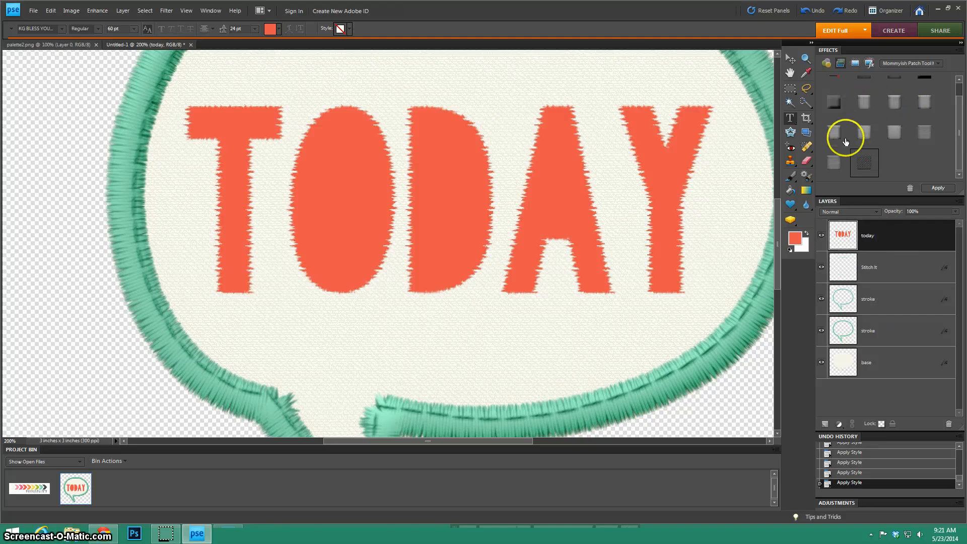
pyautogui.doubleClick(866, 107)
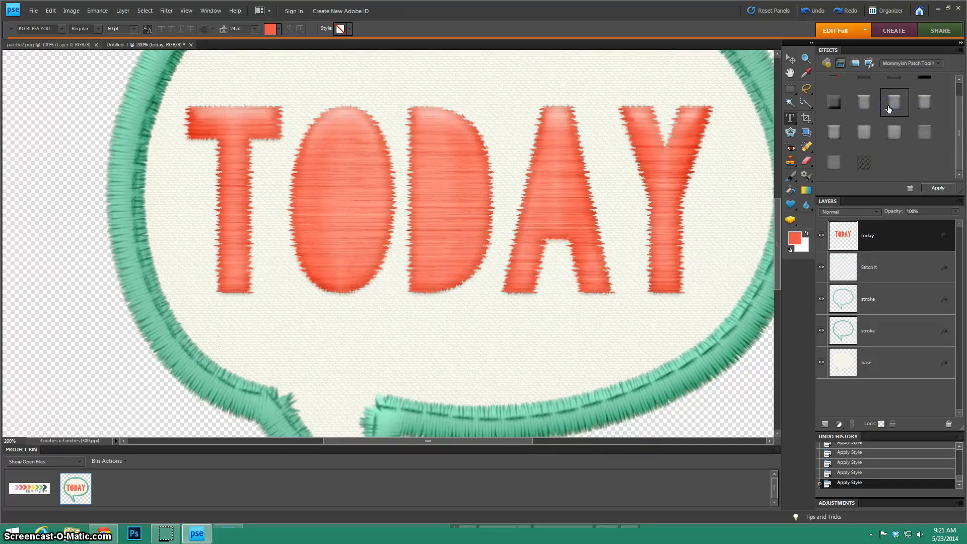
pyautogui.doubleClick(834, 134)
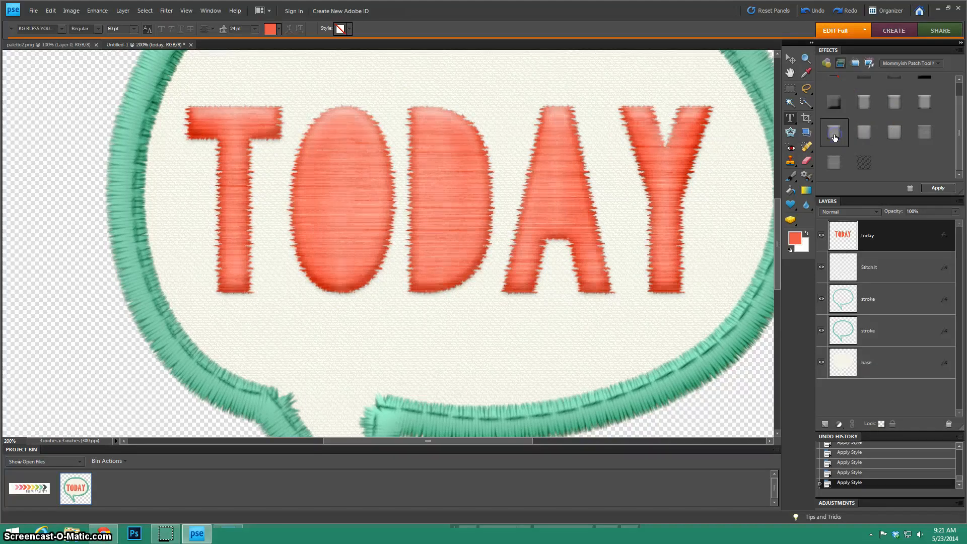
pyautogui.doubleClick(894, 132)
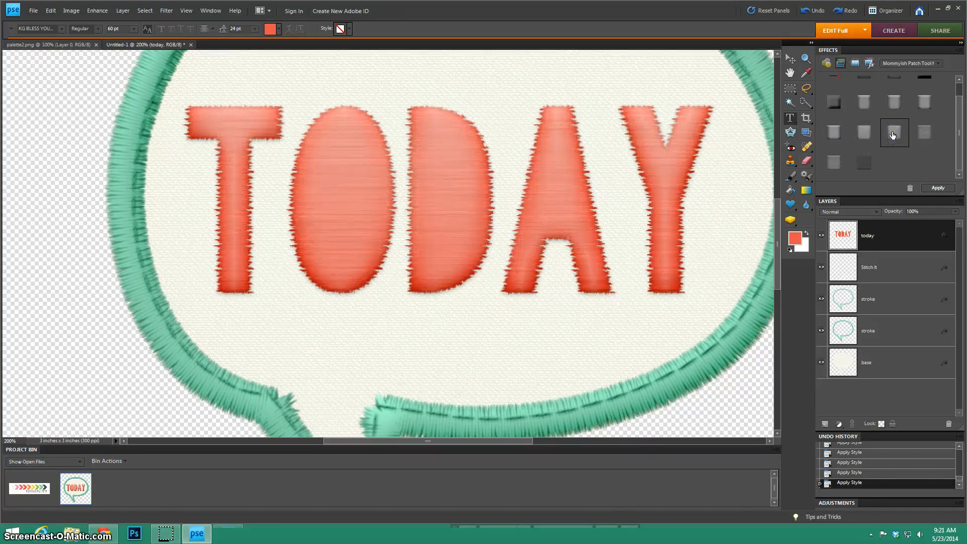
pyautogui.doubleClick(834, 161)
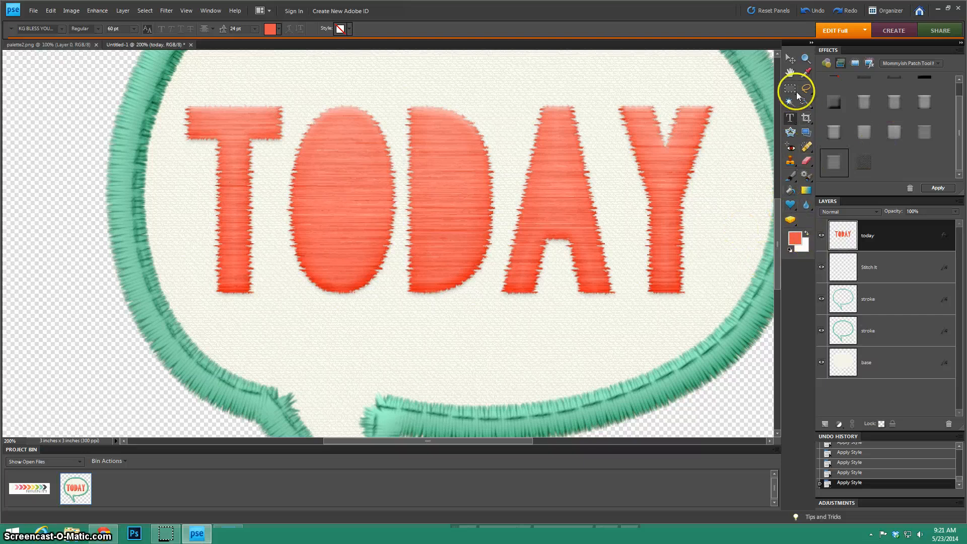
# Move the "today" lettering slightly up and to the left within the speech bubble.
pyautogui.click(806, 63)
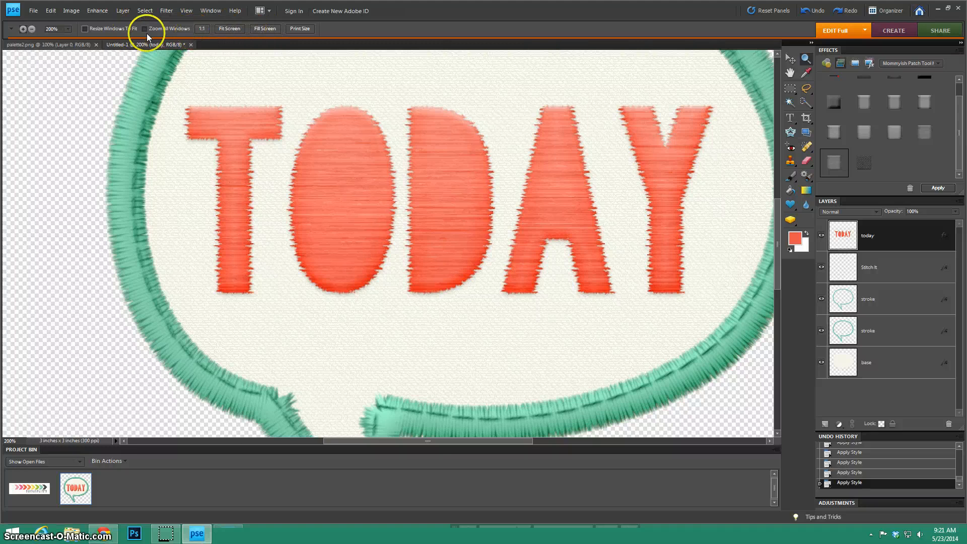
pyautogui.click(32, 31)
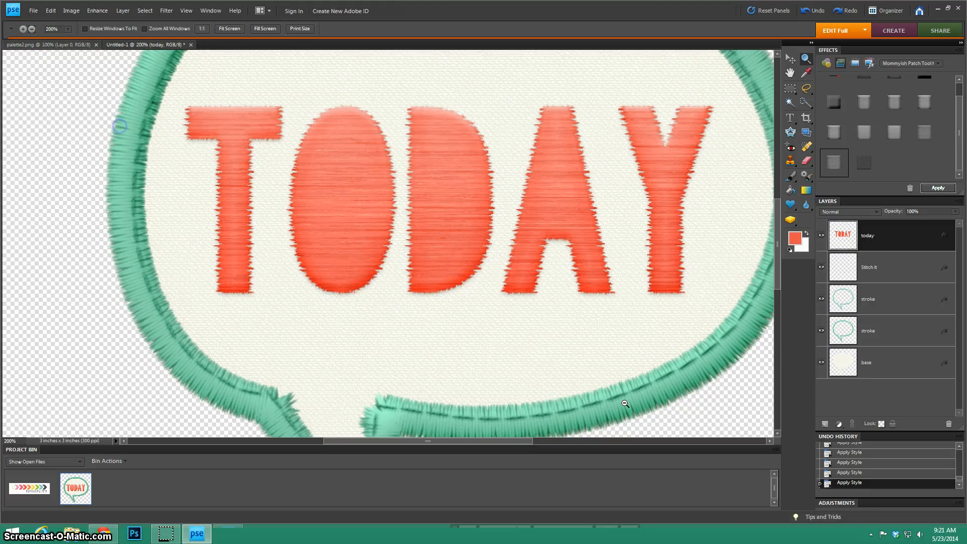
pyautogui.click(484, 302)
pyautogui.click(218, 186)
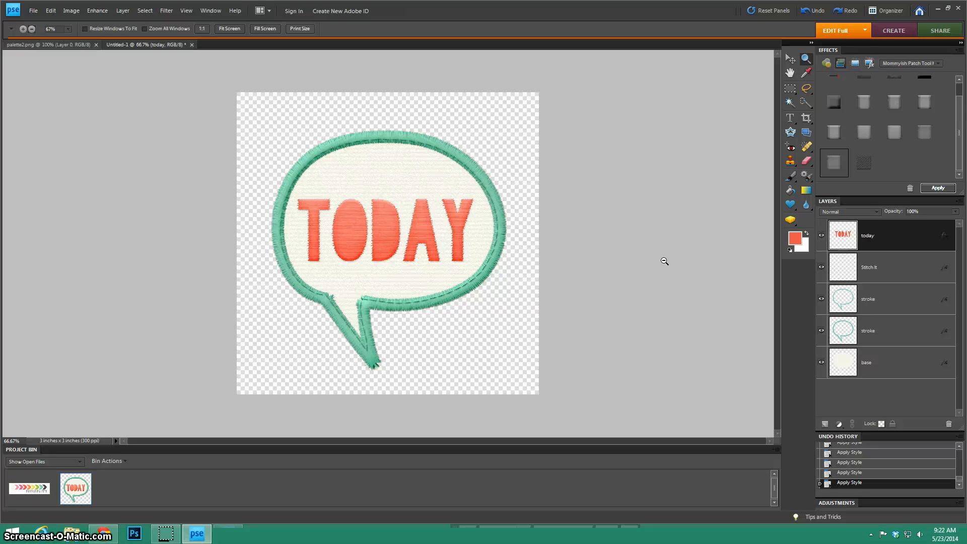
pyautogui.click(791, 58)
pyautogui.moveTo(388, 220); pyautogui.dragTo(382, 218)
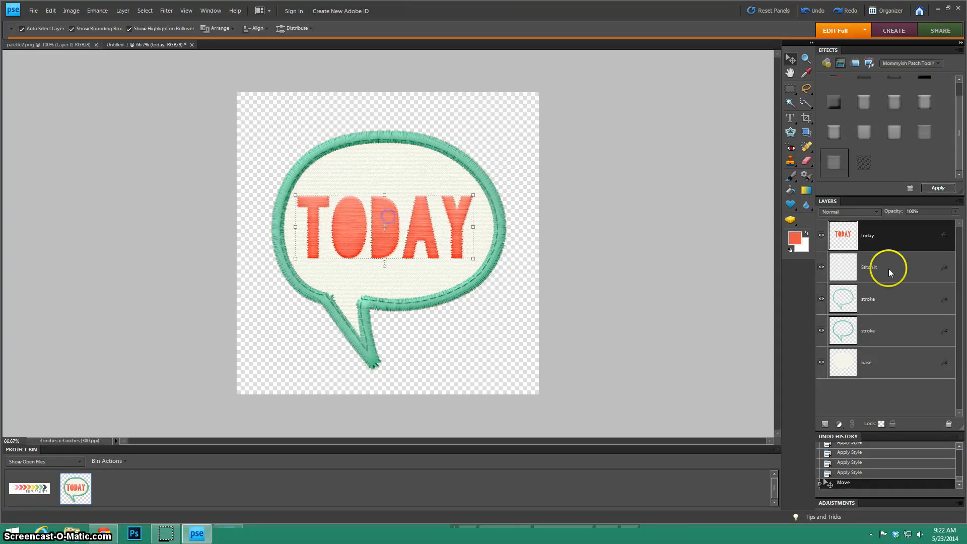
# Hide and show the Stitch It and both stroke layers again to examine what each contributes to the patch.
pyautogui.click(821, 268)
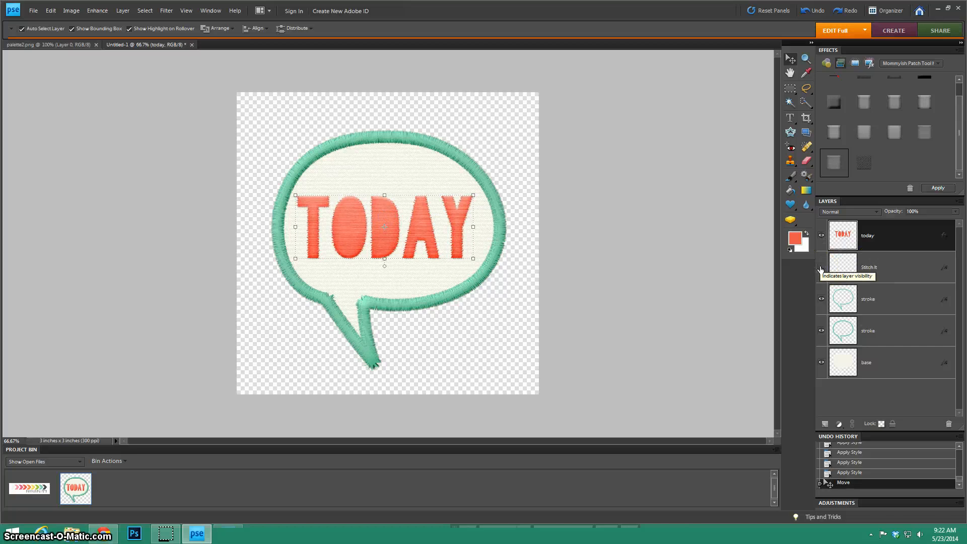
pyautogui.click(821, 269)
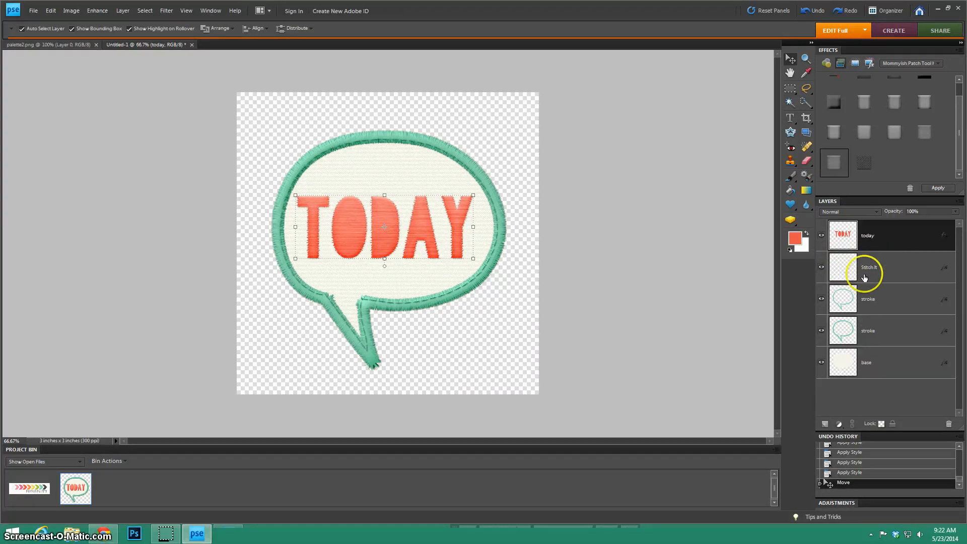
pyautogui.click(822, 267)
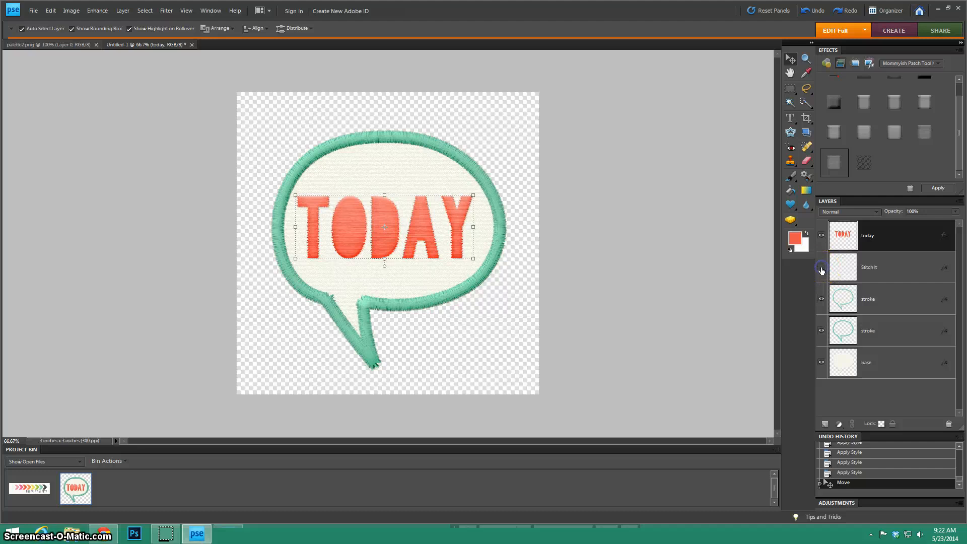
pyautogui.click(822, 299)
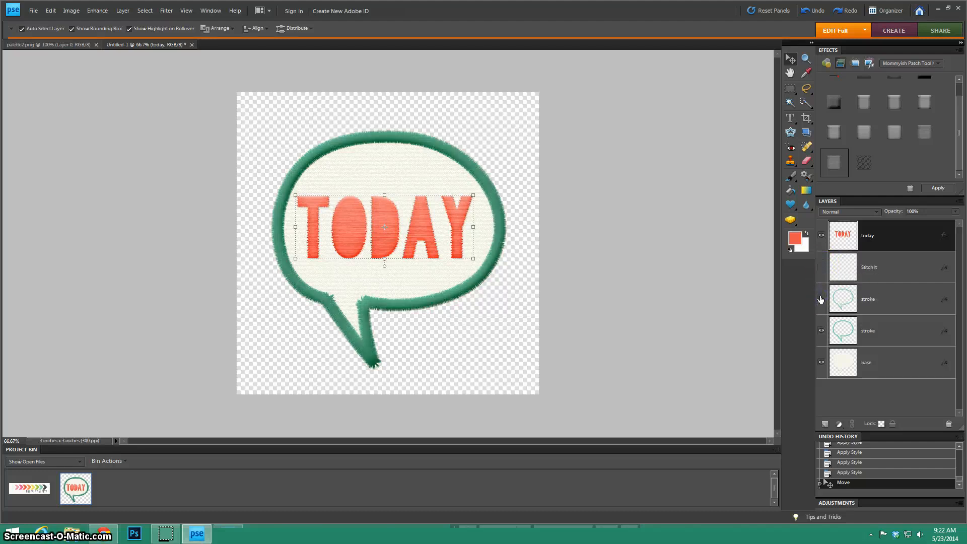
pyautogui.click(821, 299)
pyautogui.click(821, 299)
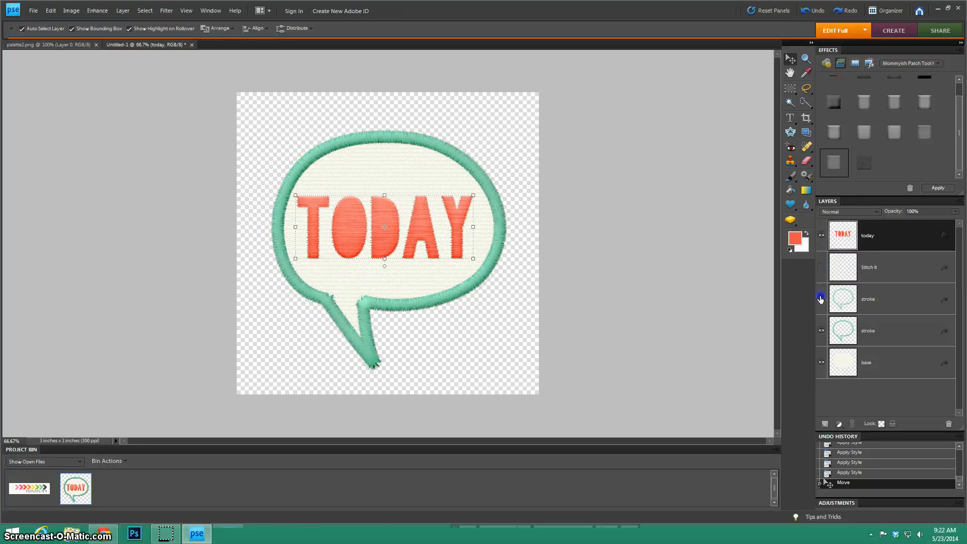
pyautogui.click(822, 331)
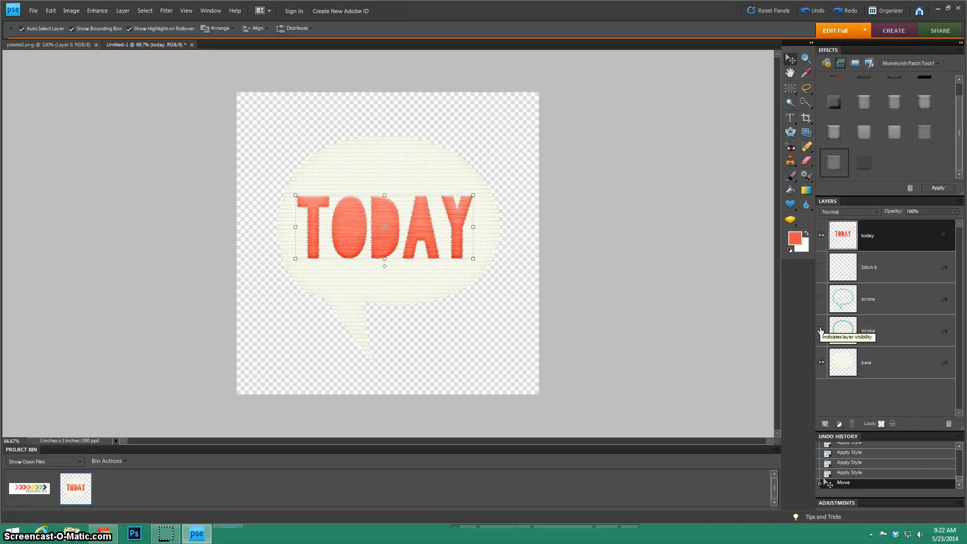
pyautogui.click(822, 330)
pyautogui.click(821, 299)
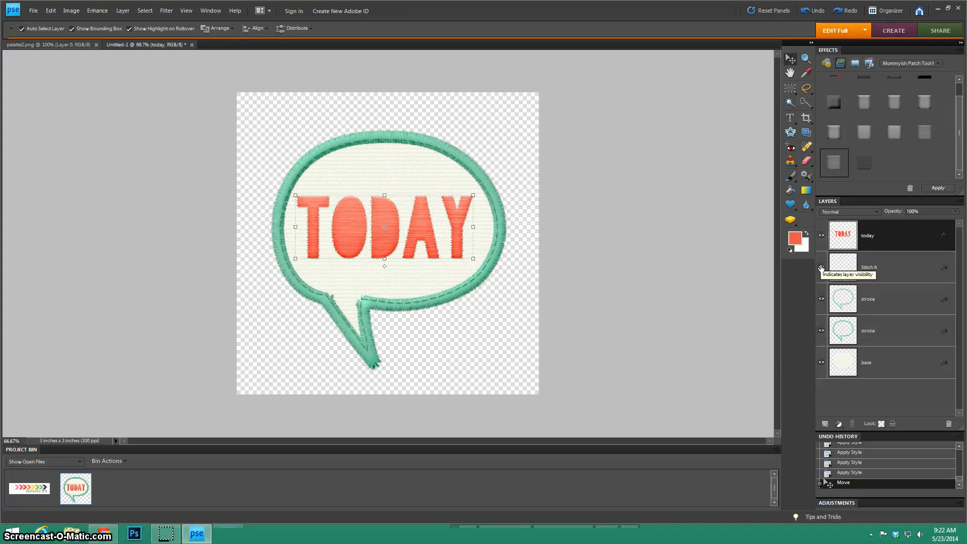
pyautogui.click(821, 267)
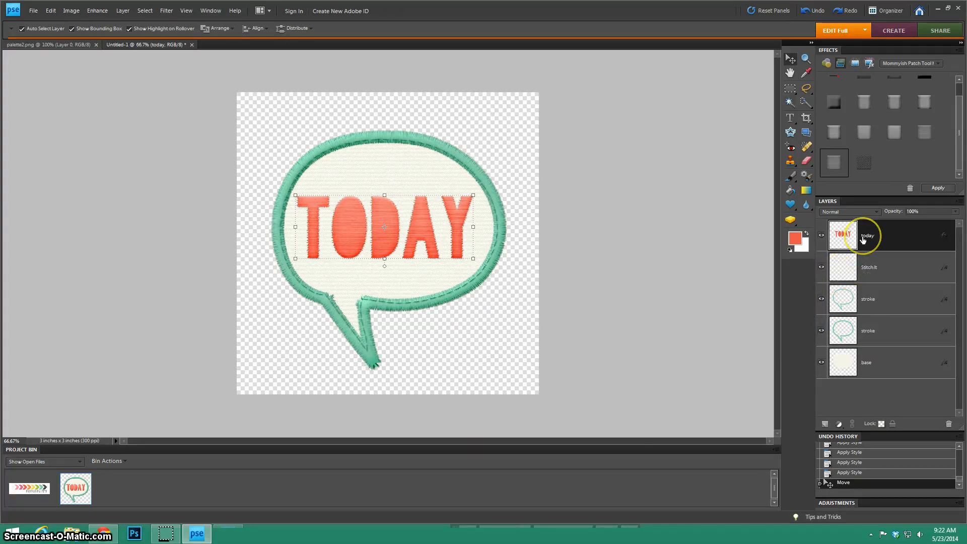